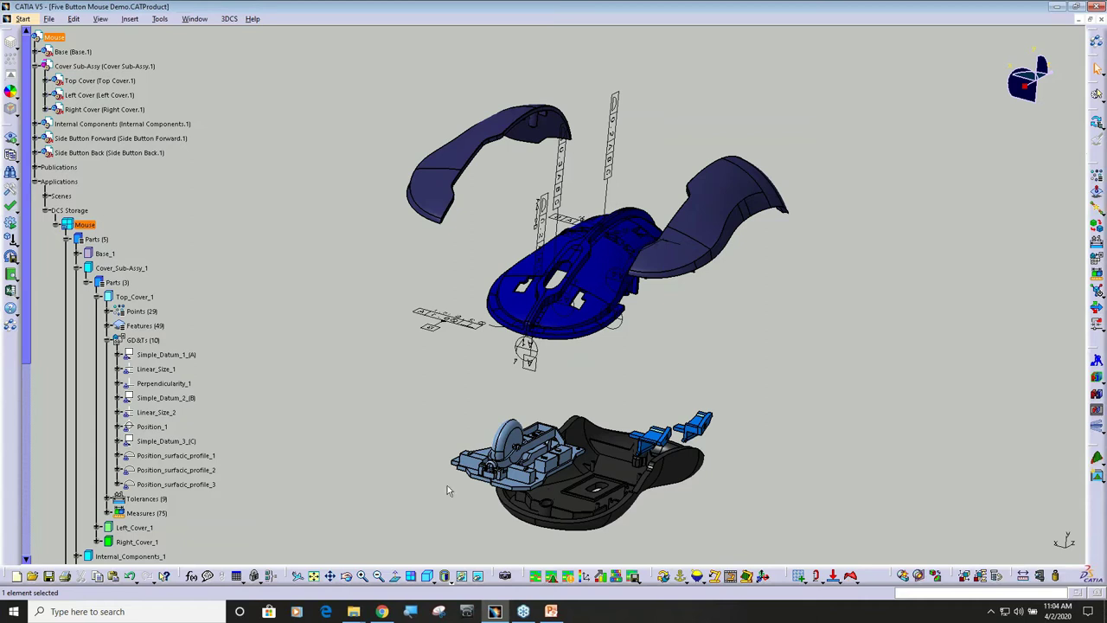
# - Assemble the mouse parts at nominal positions and zoom in on the assembly
pyautogui.moveTo(609, 380); pyautogui.dragTo(921, 383, button='middle')
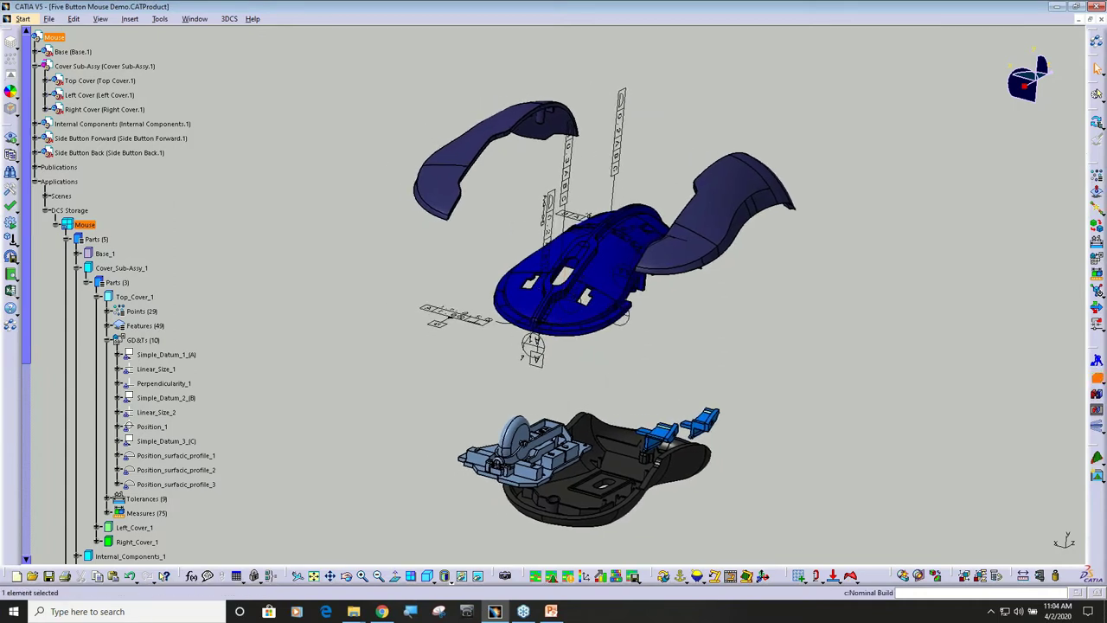
pyautogui.click(1095, 377)
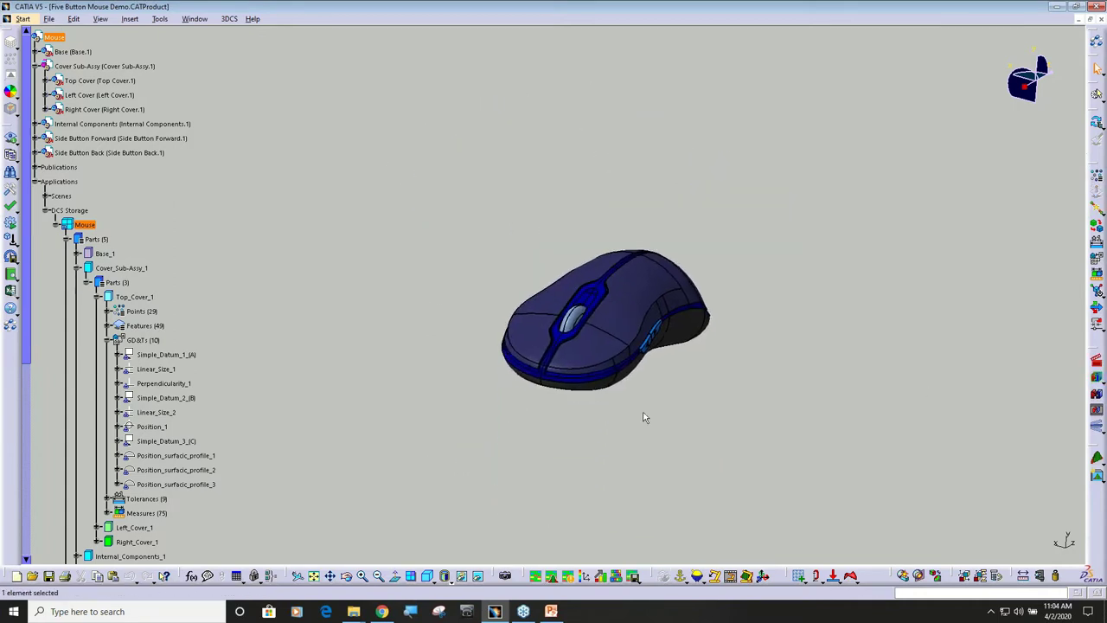
pyautogui.keyDown('ctrl'); pyautogui.moveTo(646, 418); pyautogui.dragTo(956, 433, button='middle'); pyautogui.keyUp('ctrl')
# - Run a deviation simulation, close it, then separate the parts and zoom out
pyautogui.click(1095, 426)
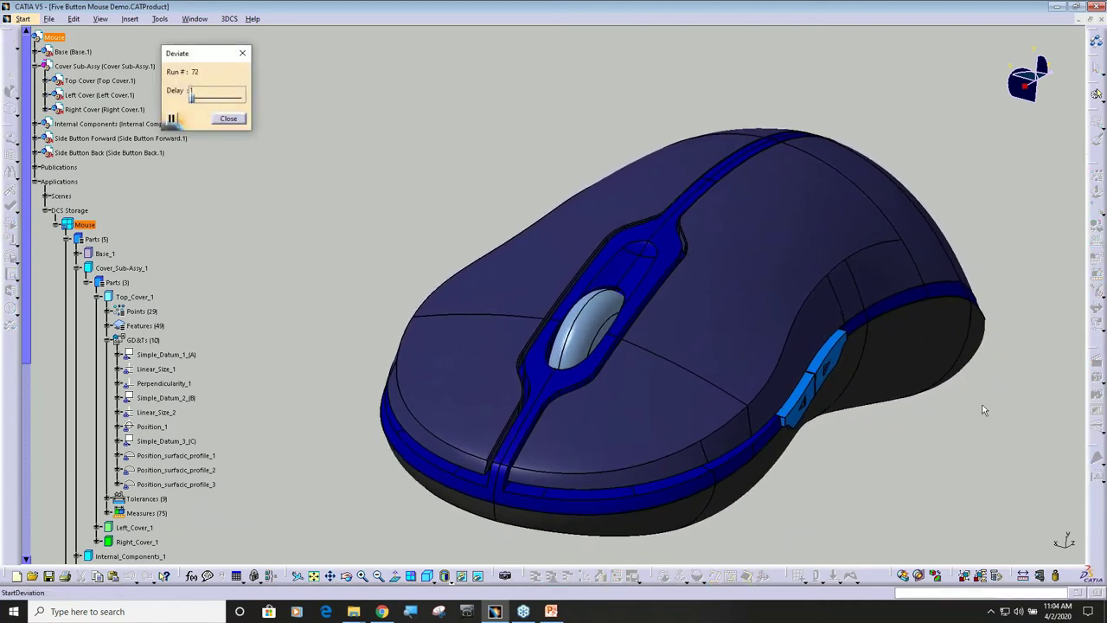
pyautogui.click(229, 119)
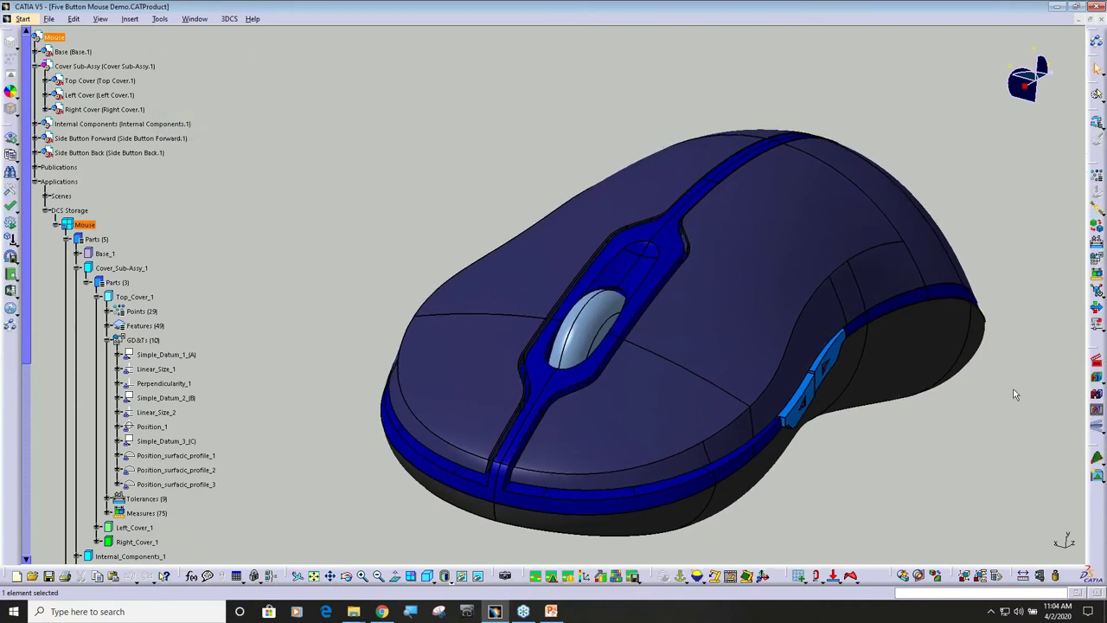
pyautogui.click(1095, 410)
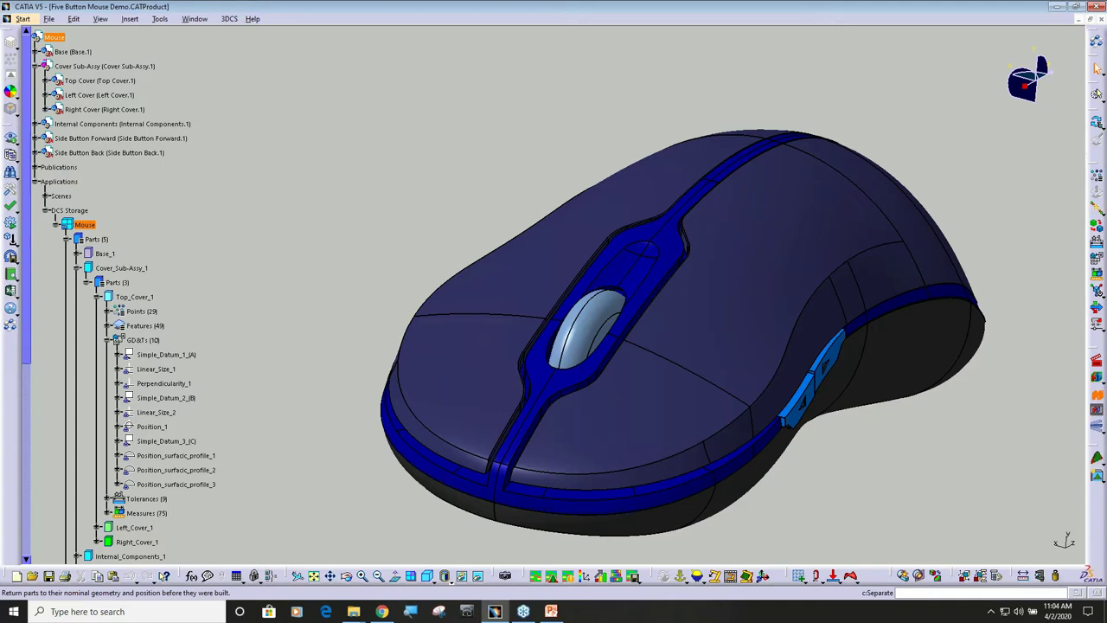
pyautogui.keyDown('ctrl'); pyautogui.moveTo(623, 311); pyautogui.dragTo(605, 406, button='middle'); pyautogui.keyUp('ctrl')
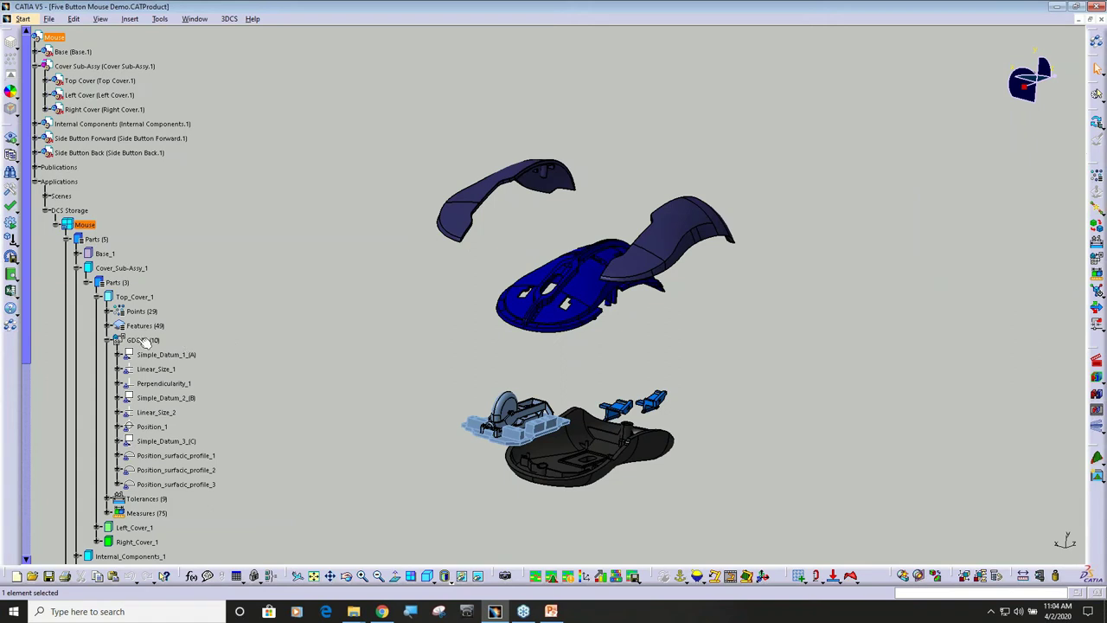
# - Show Top_Cover_1's points and GD&T annotations and zoom in on the cover
pyautogui.click(134, 298)
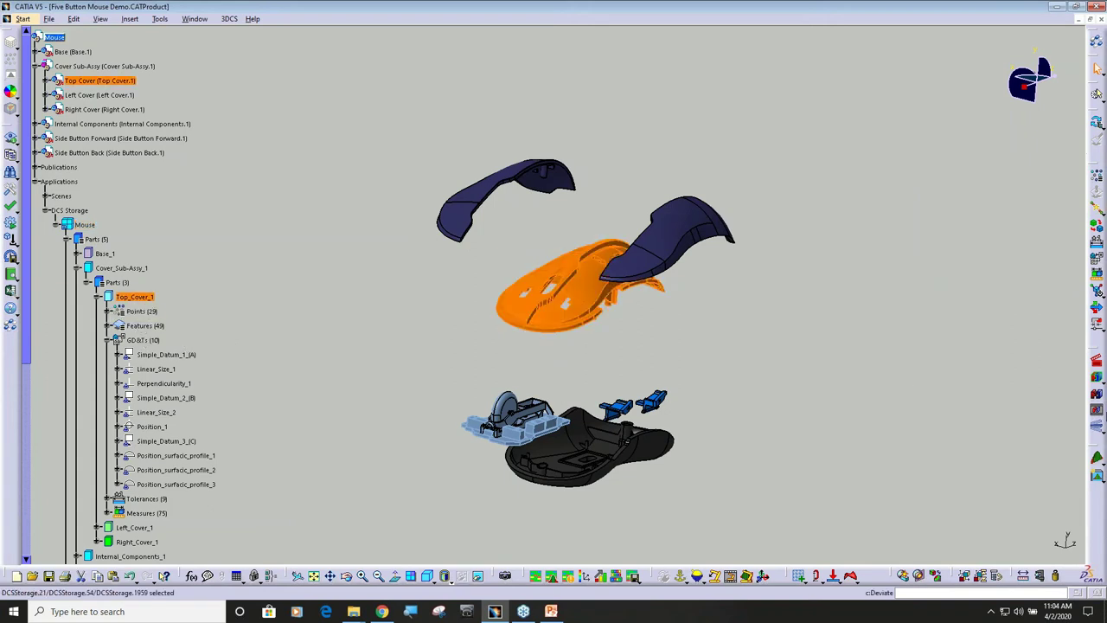
pyautogui.click(1096, 363)
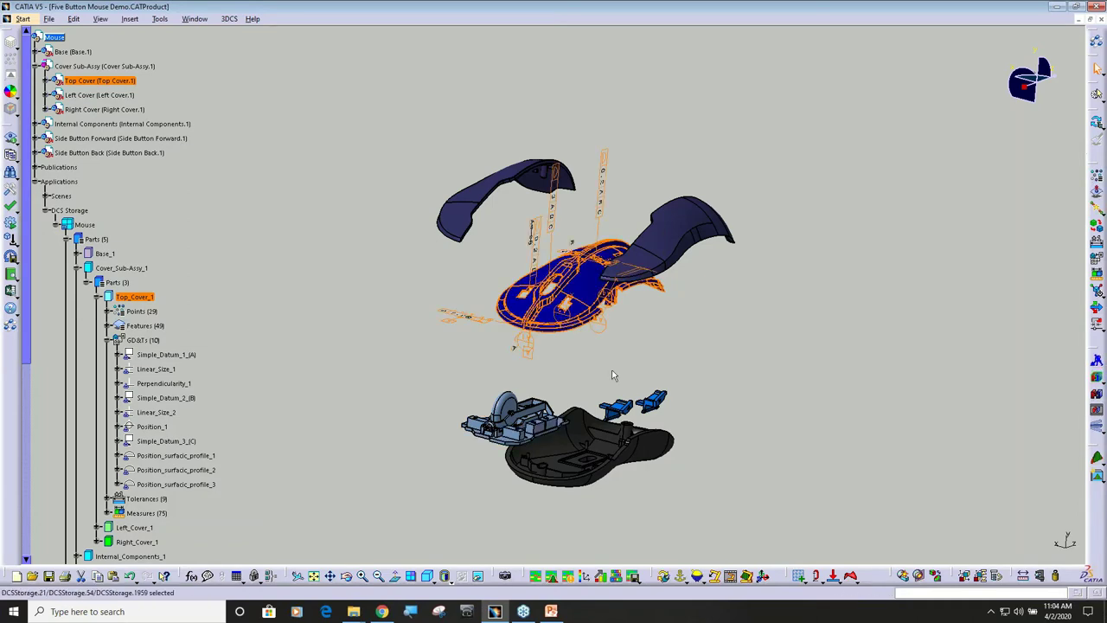
pyautogui.keyDown('ctrl'); pyautogui.moveTo(570, 323); pyautogui.dragTo(562, 217, button='middle'); pyautogui.keyUp('ctrl')
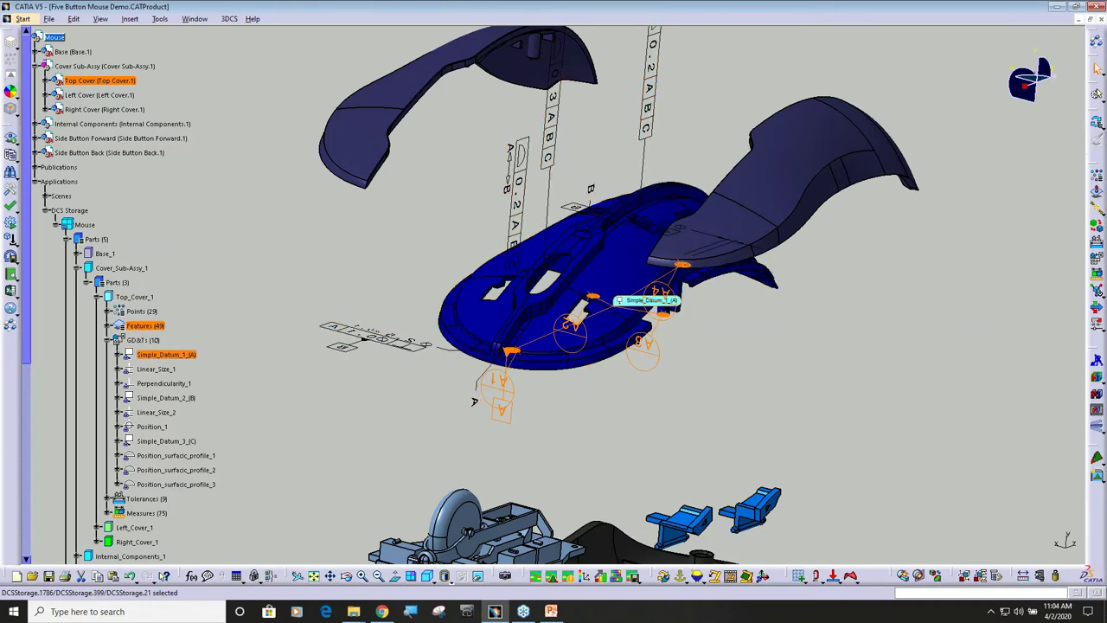
pyautogui.press('Escape')
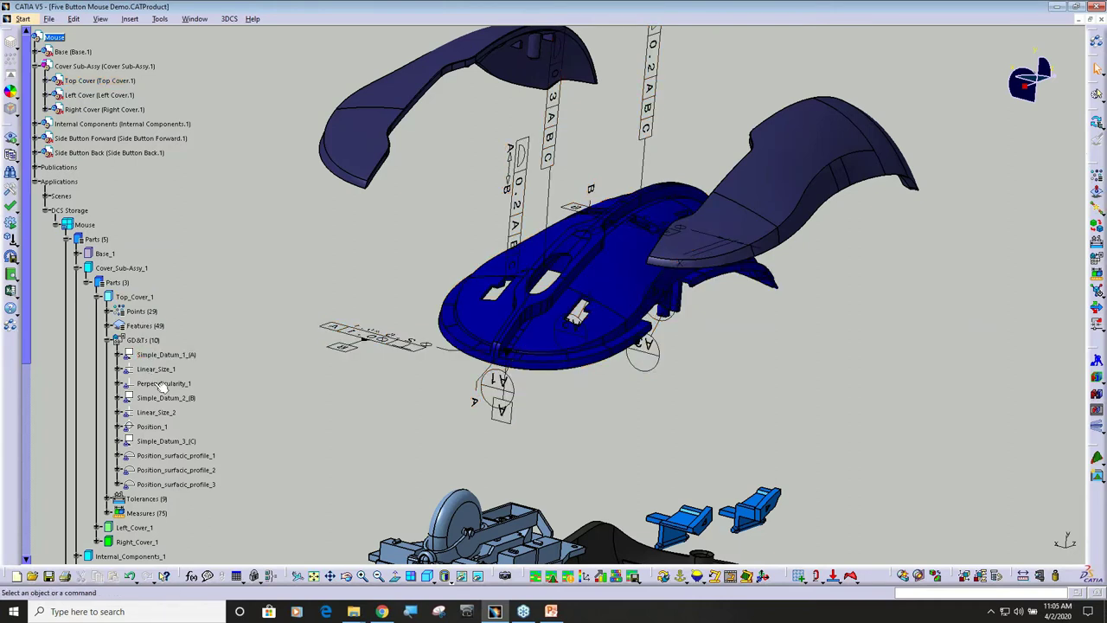
# - Inspect the Perpendicularity_1 tolerance and Simple_Datum_2 (B) datum on the model
pyautogui.click(161, 384)
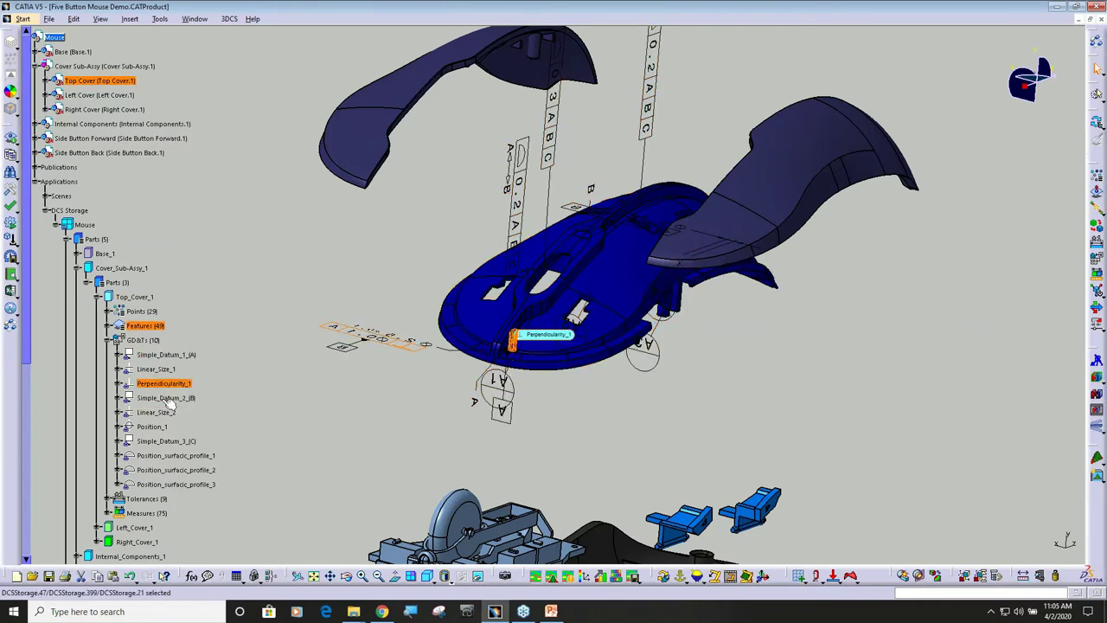
pyautogui.click(163, 397)
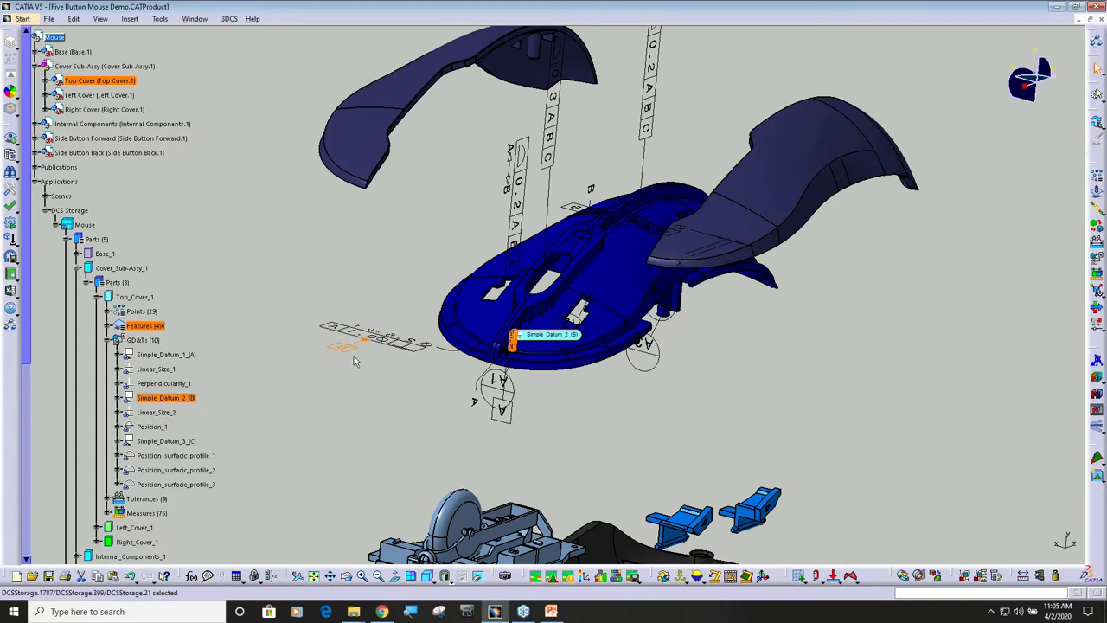
pyautogui.scroll(-3, 356, 356)
pyautogui.scroll(-3, 356, 356)
pyautogui.scroll(-1, 356, 356)
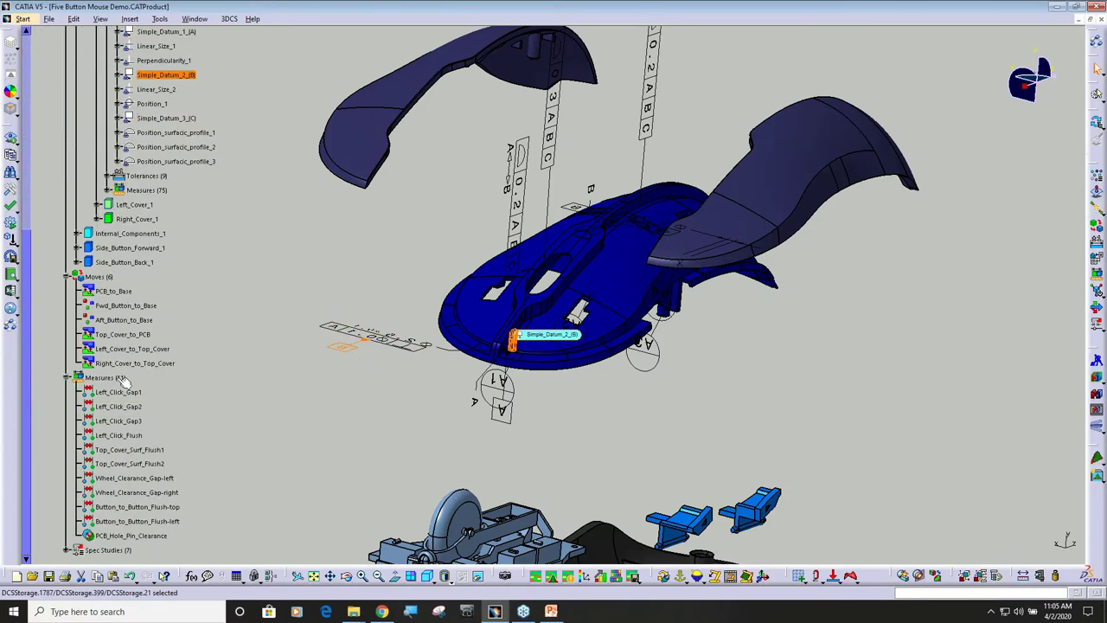
pyautogui.moveTo(342, 363); pyautogui.dragTo(343, 374, button='middle')
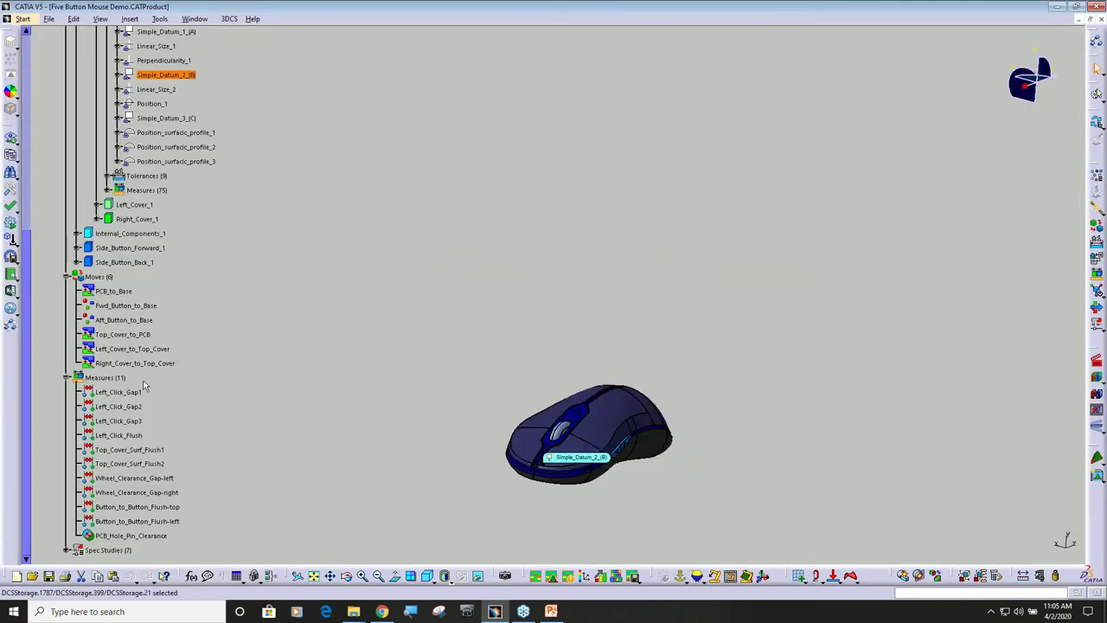
pyautogui.press('Escape')
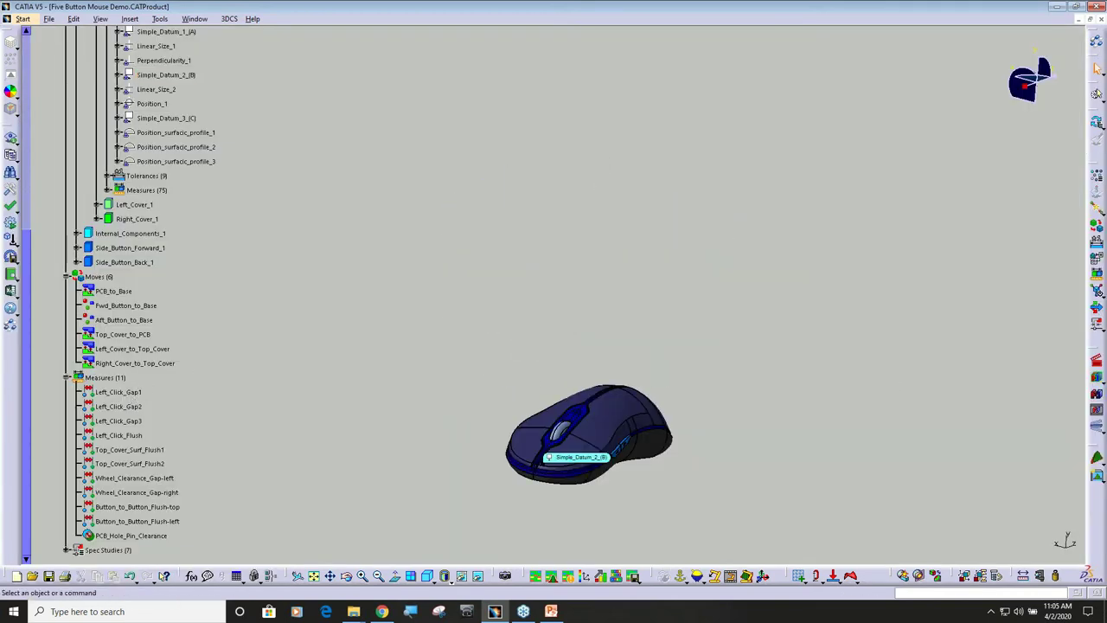
pyautogui.click(128, 392)
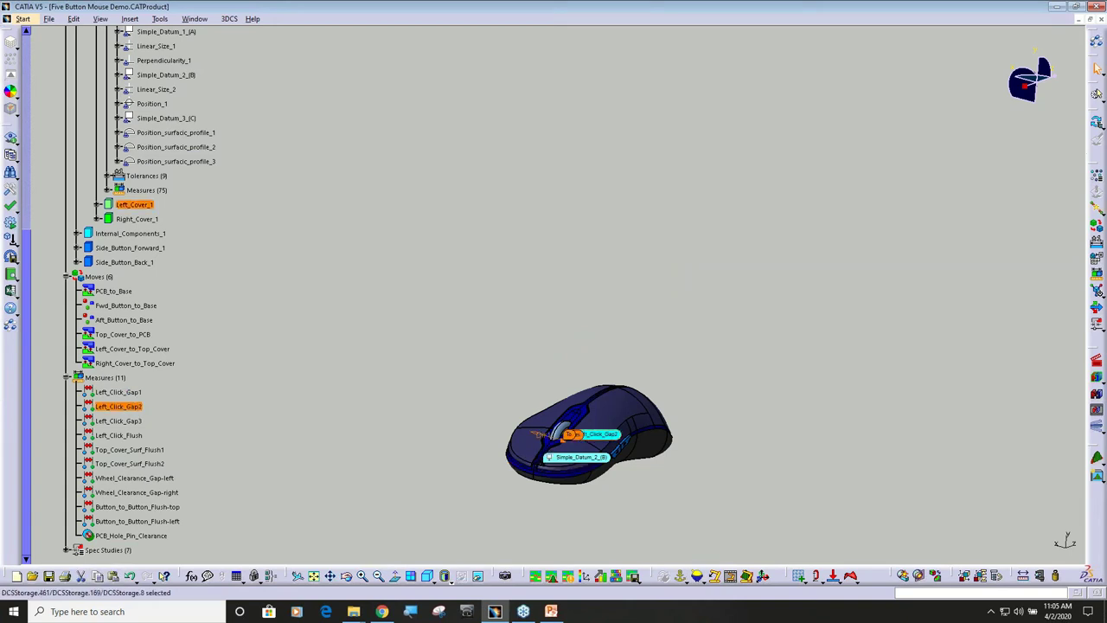
pyautogui.click(130, 421)
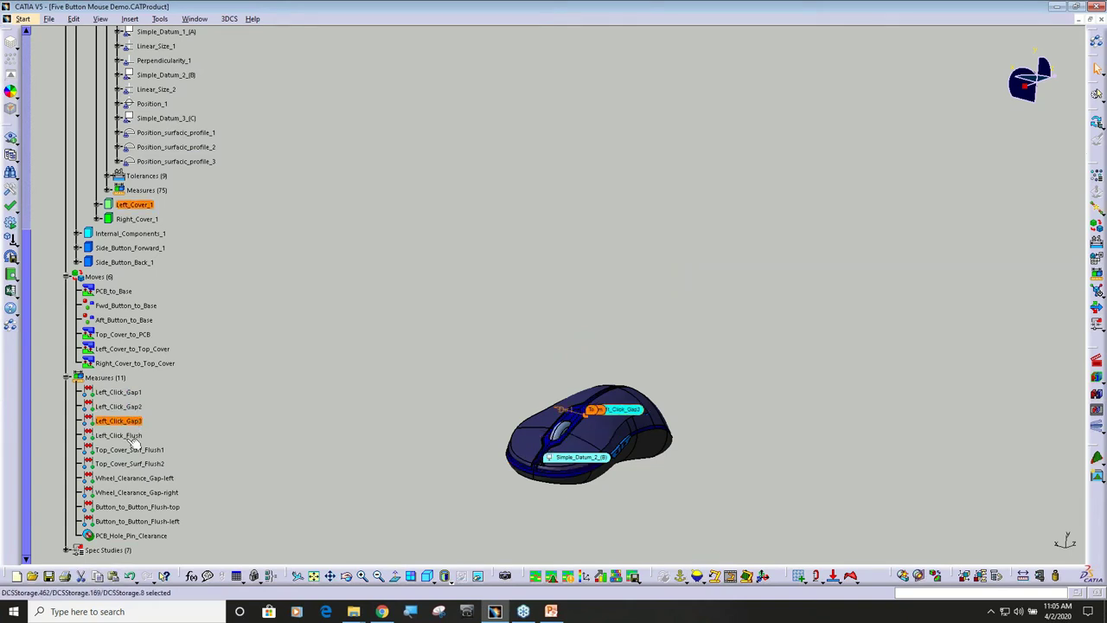
pyautogui.click(132, 436)
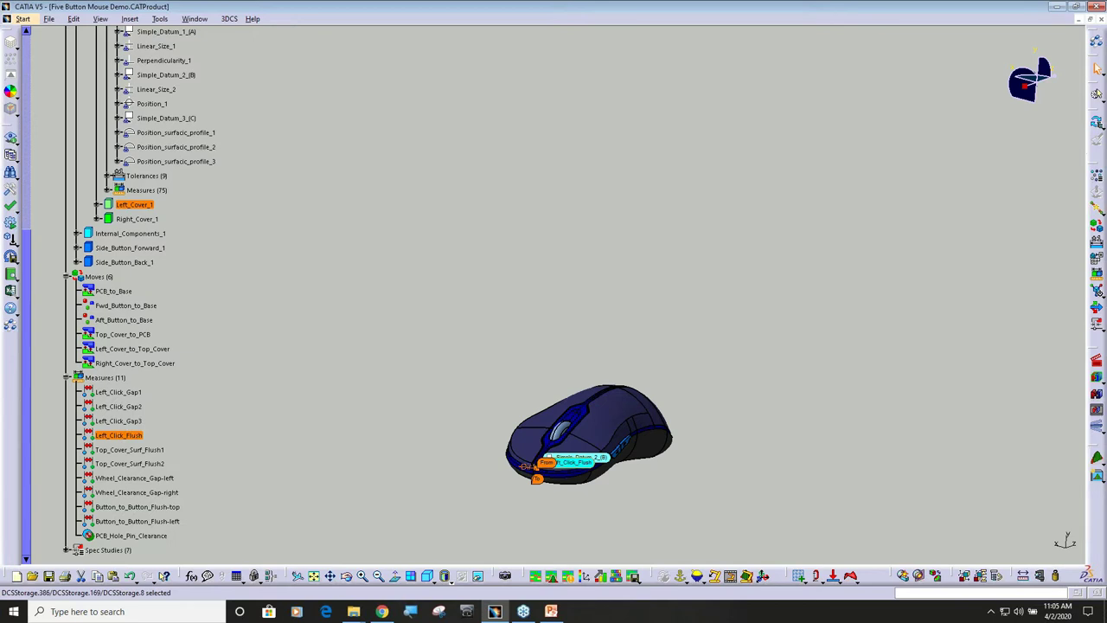
pyautogui.click(130, 449)
pyautogui.click(130, 464)
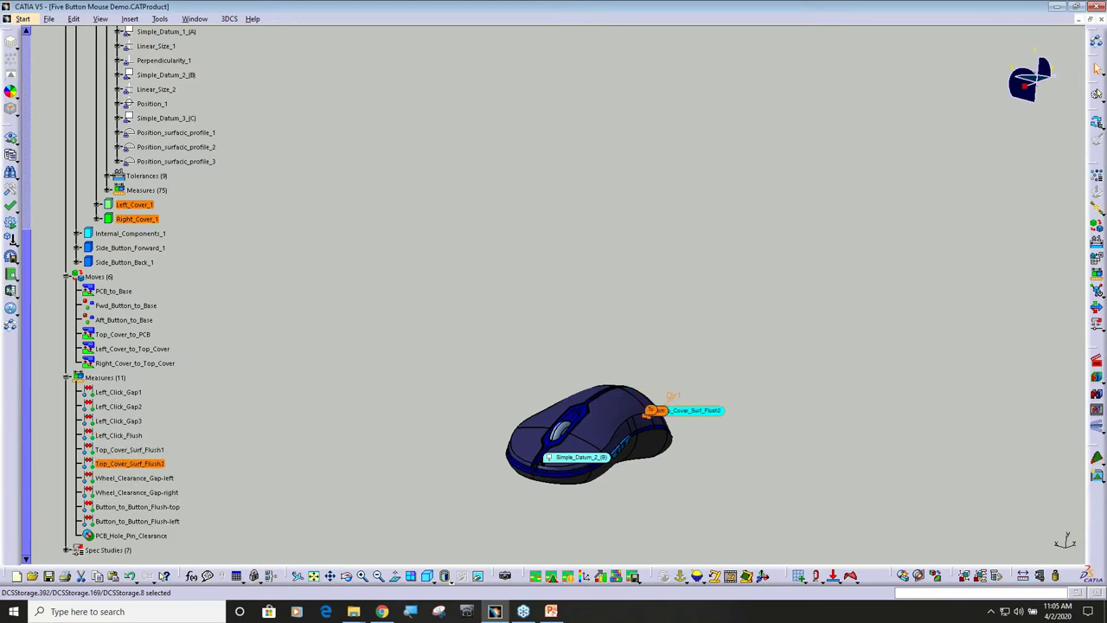
pyautogui.scroll(5, 299, 418)
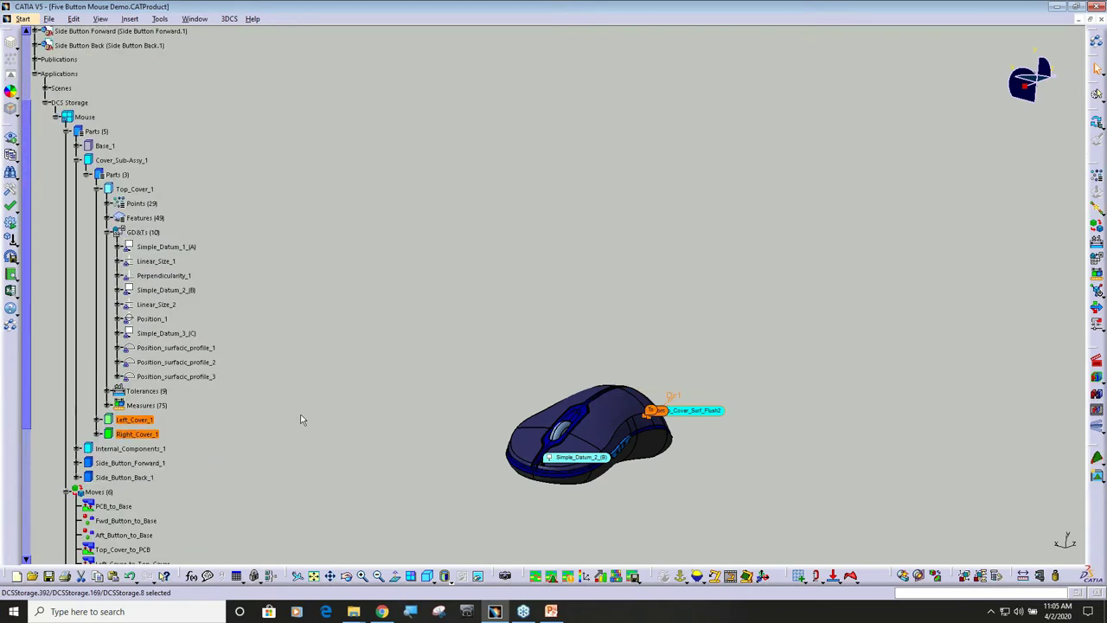
pyautogui.scroll(-2, 299, 418)
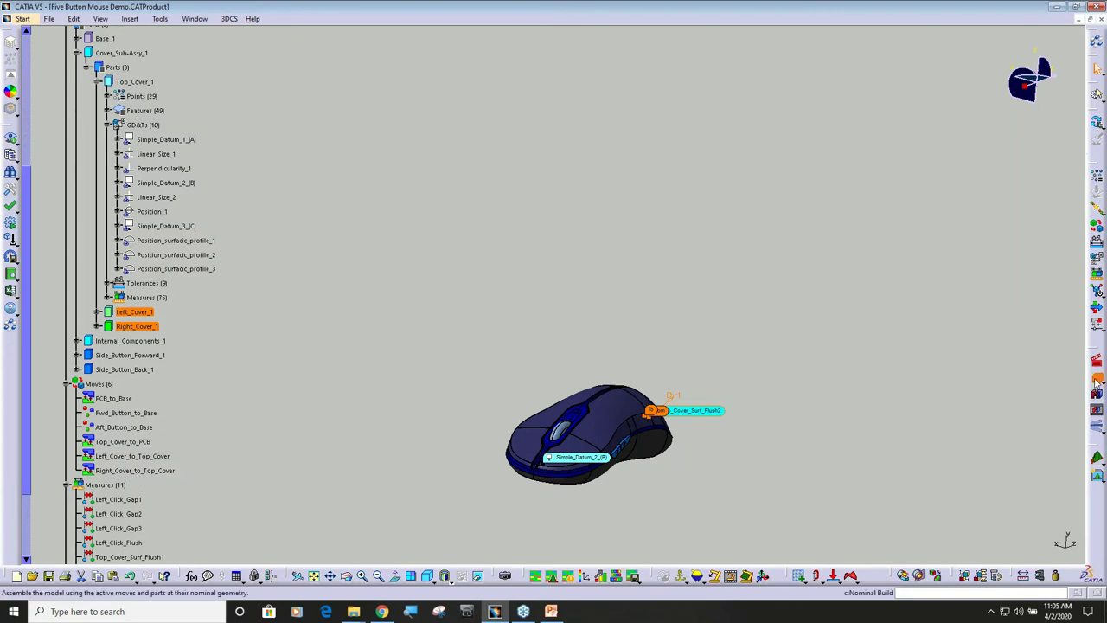
pyautogui.click(1096, 381)
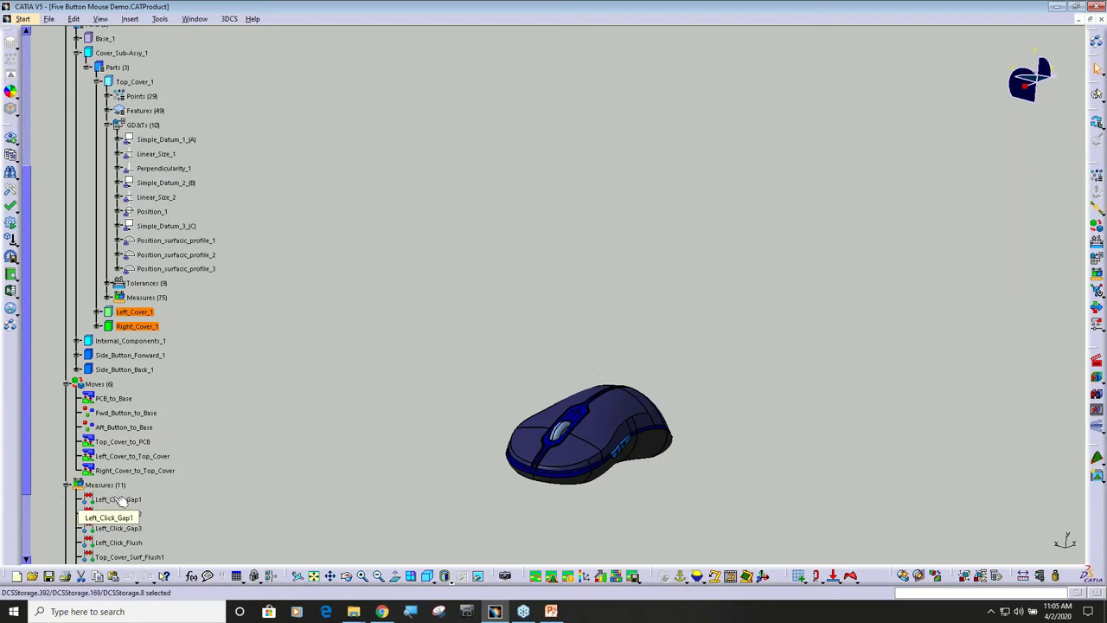
pyautogui.scroll(-4, 121, 500)
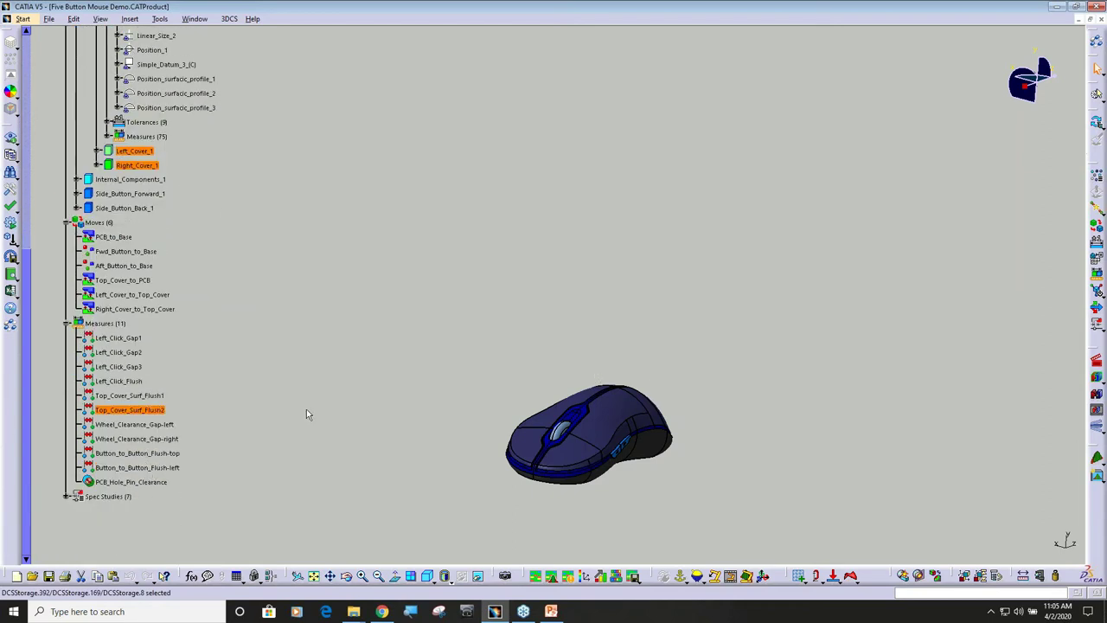
pyautogui.scroll(3, 306, 414)
pyautogui.moveTo(614, 436); pyautogui.dragTo(673, 311, button='middle')
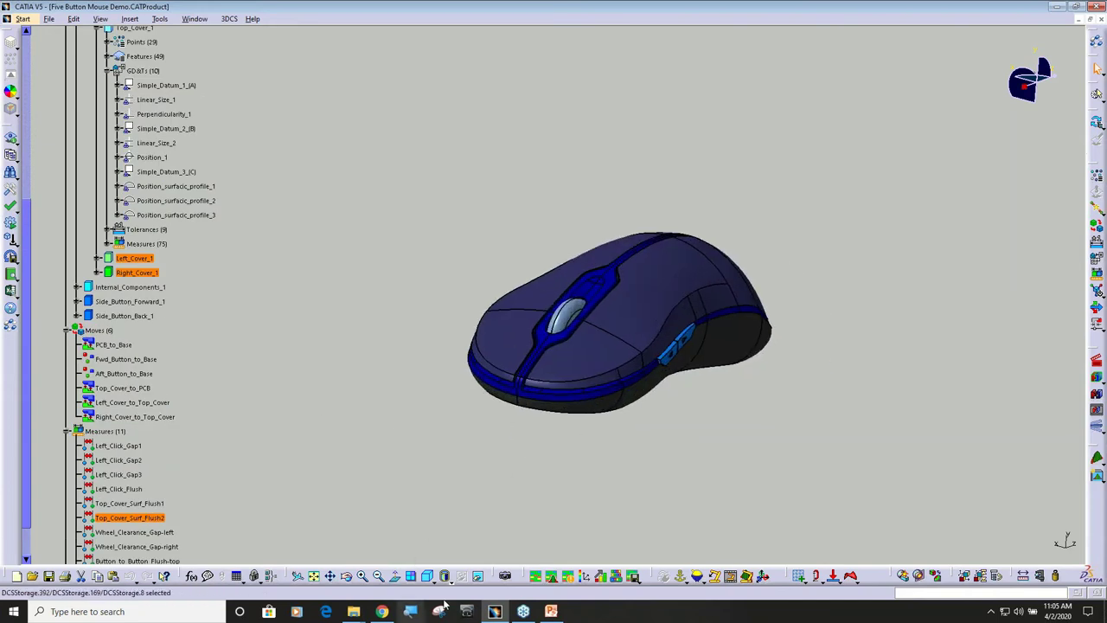
# - Present PowerPoint slide 1 'Analysis Table View', then switch back to the CATIA mouse model
pyautogui.click(543, 599)
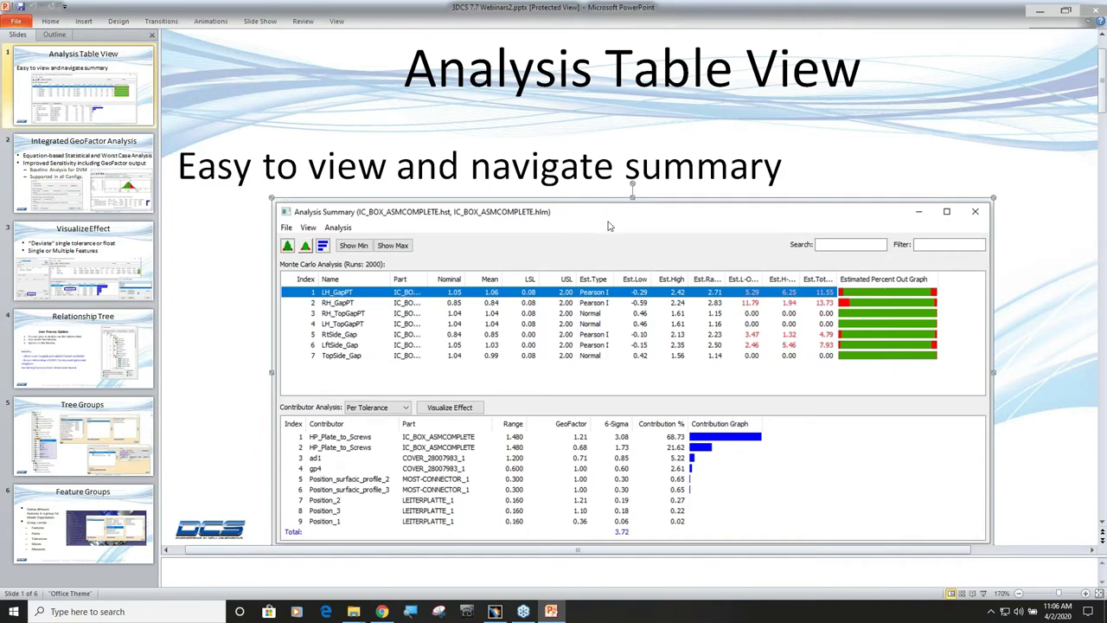
pyautogui.click(663, 165)
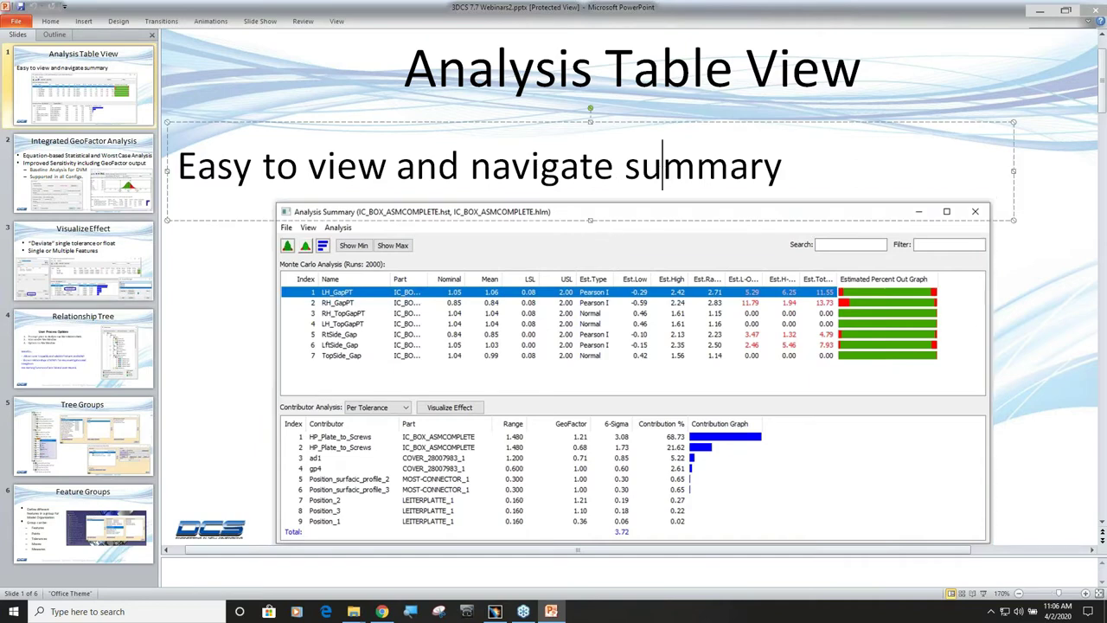
pyautogui.click(818, 127)
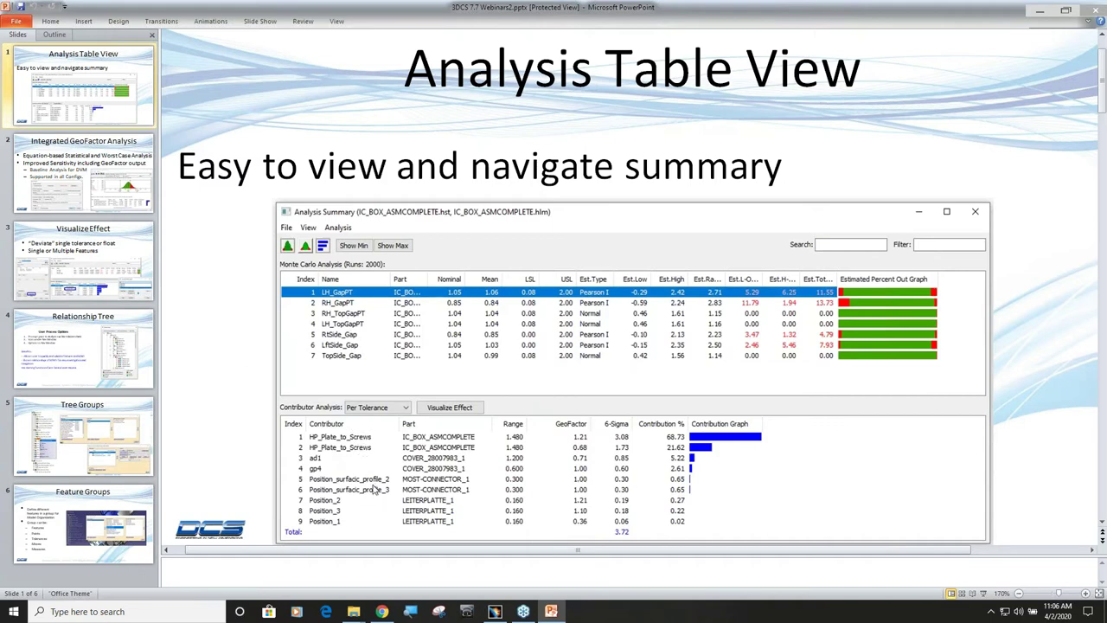
pyautogui.click(494, 611)
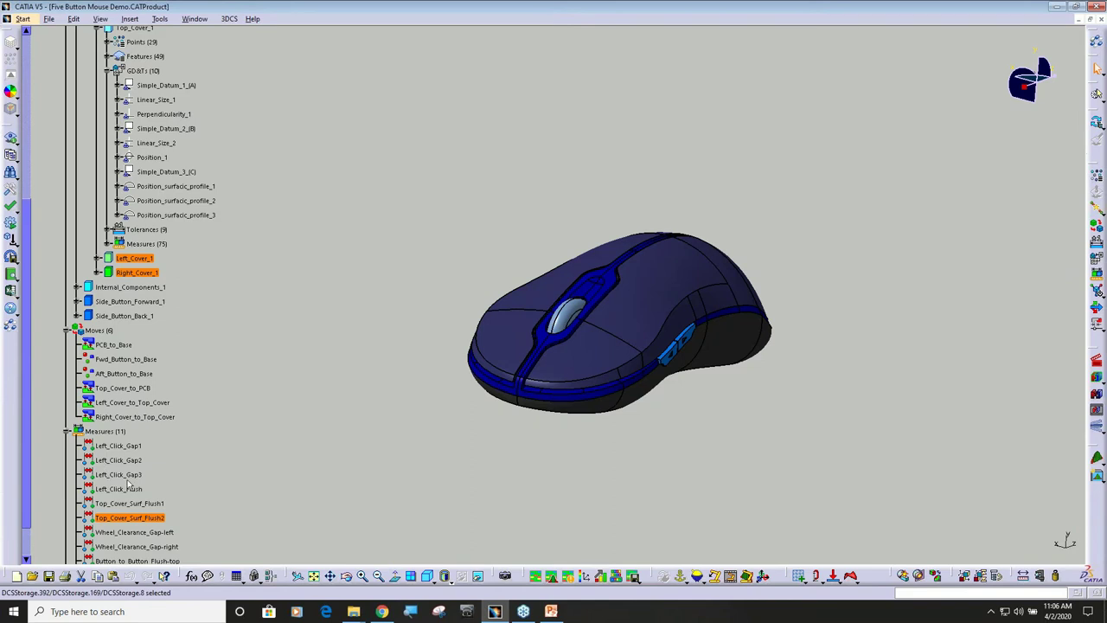
# - Build the mouse at nominal geometry and rotate, zoom and pan for a closer view
pyautogui.click(1096, 379)
pyautogui.moveTo(640, 346); pyautogui.dragTo(637, 333)
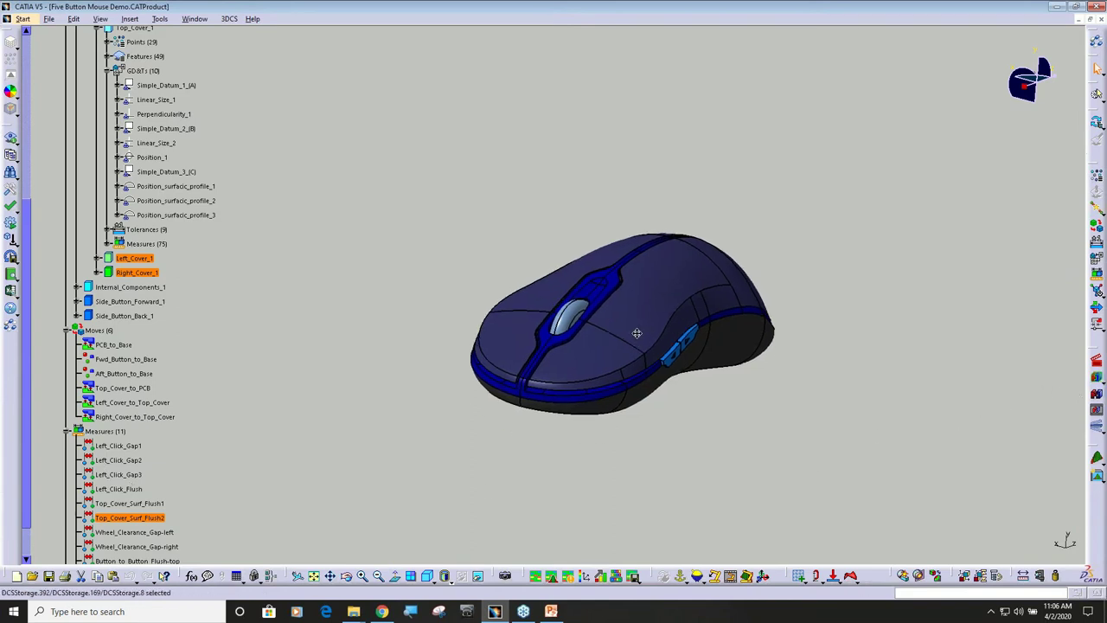
pyautogui.moveTo(636, 333); pyautogui.dragTo(608, 279, button='middle')
pyautogui.moveTo(764, 402); pyautogui.dragTo(732, 375, button='middle')
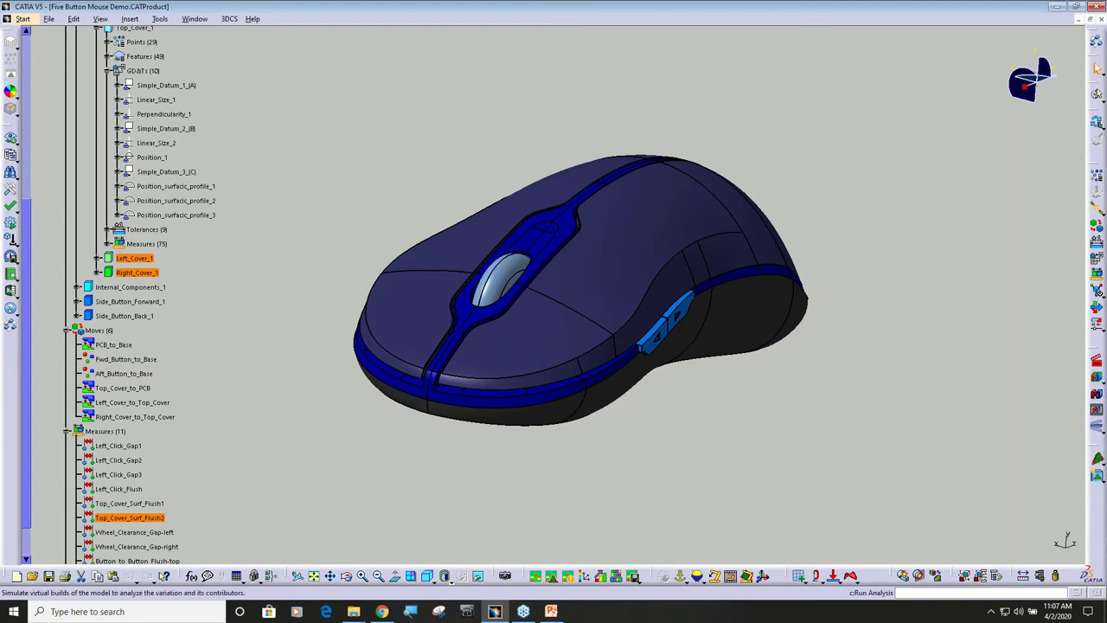
pyautogui.click(1096, 459)
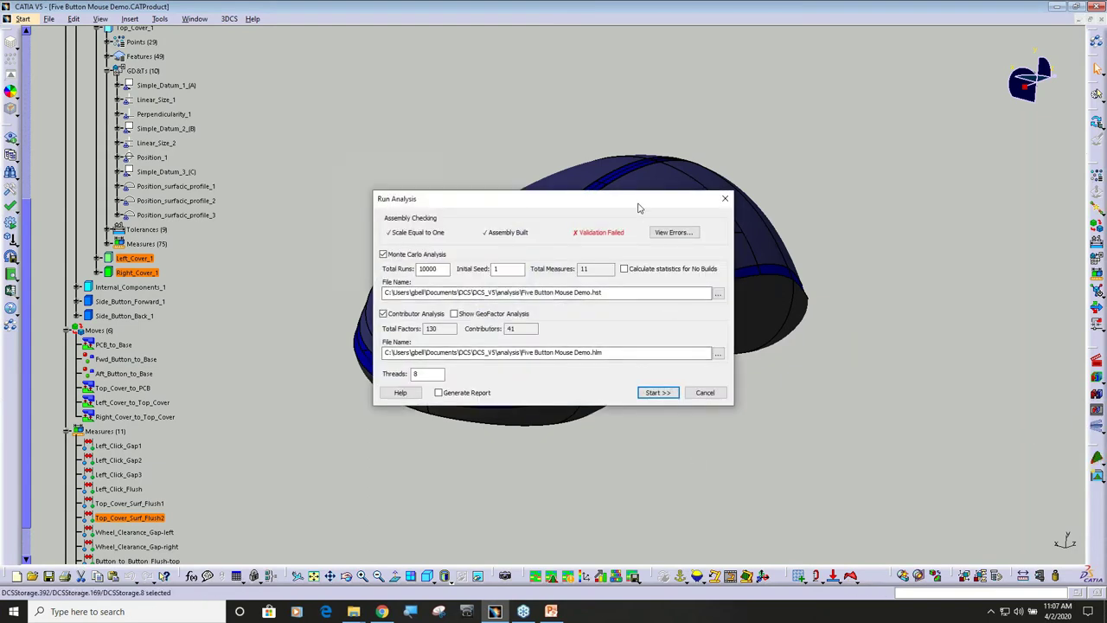
# - Start the 10000-run Monte Carlo analysis, overwriting the existing .hst and .hlm results files
pyautogui.moveTo(696, 204); pyautogui.dragTo(917, 159)
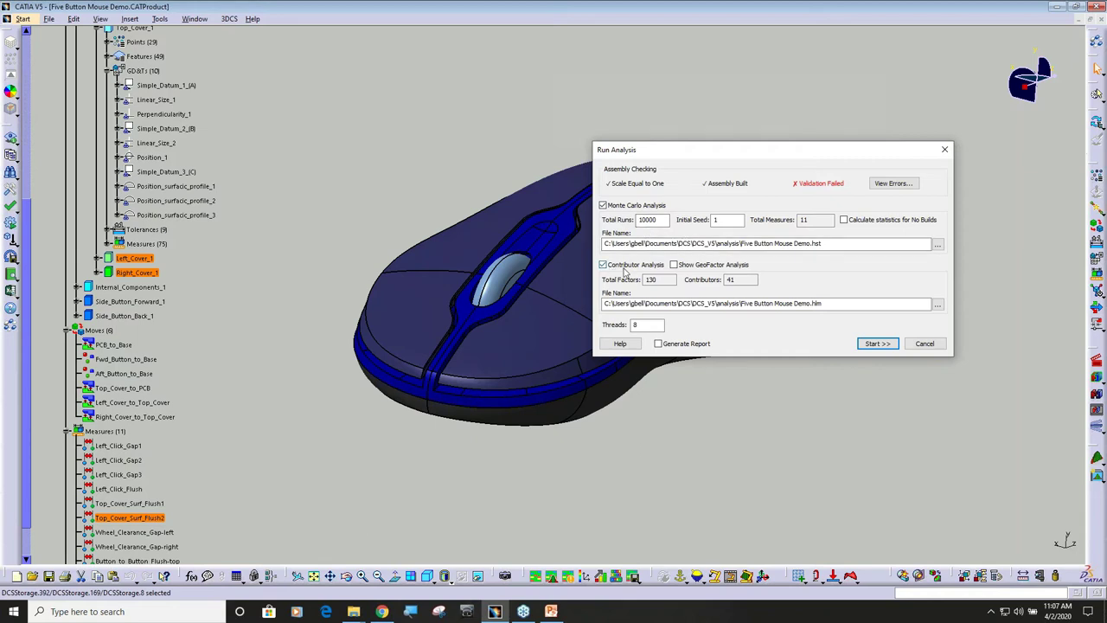
pyautogui.click(875, 343)
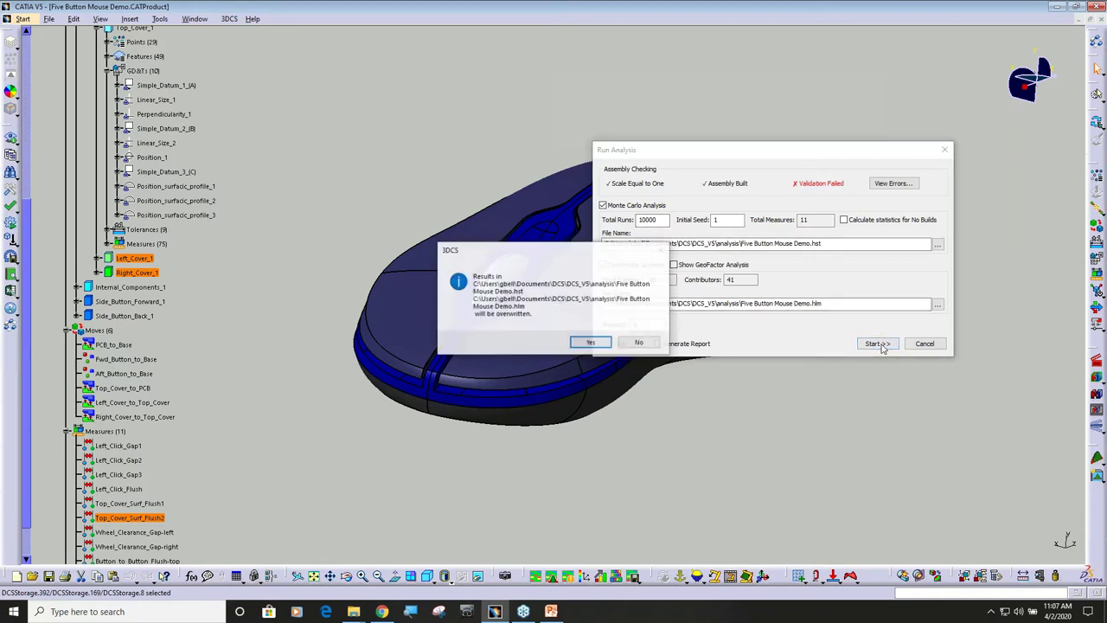
pyautogui.click(592, 343)
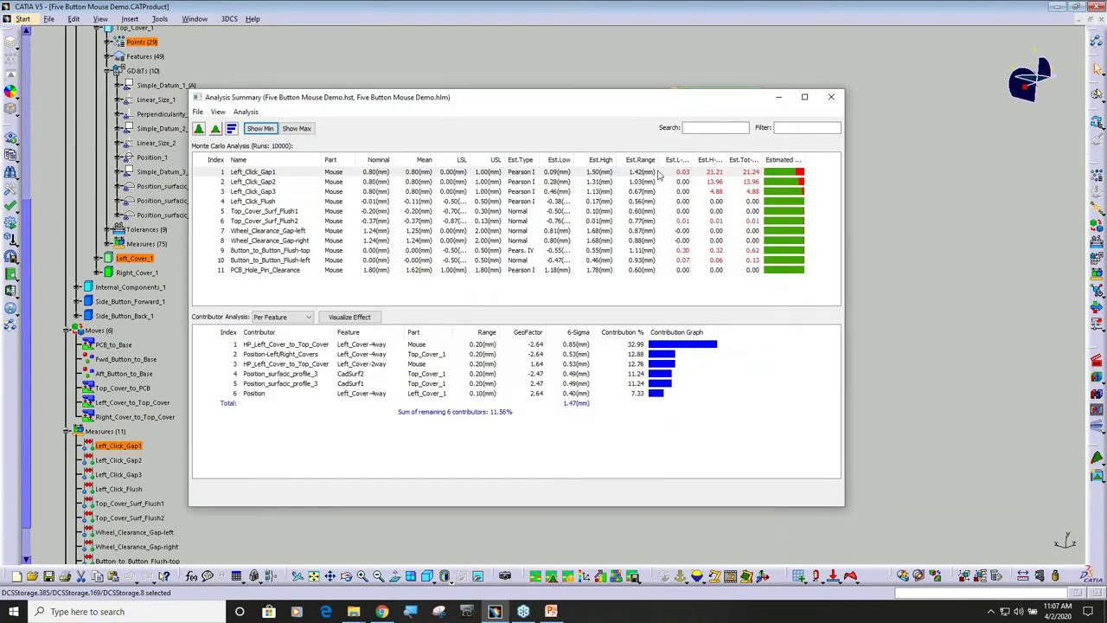
# - Review contributors for Left_Click_Gap2 through Top_Cover_Surf_Flush2, then open Left_Click_Gap1's histogram
pyautogui.moveTo(620, 105); pyautogui.dragTo(432, 85)
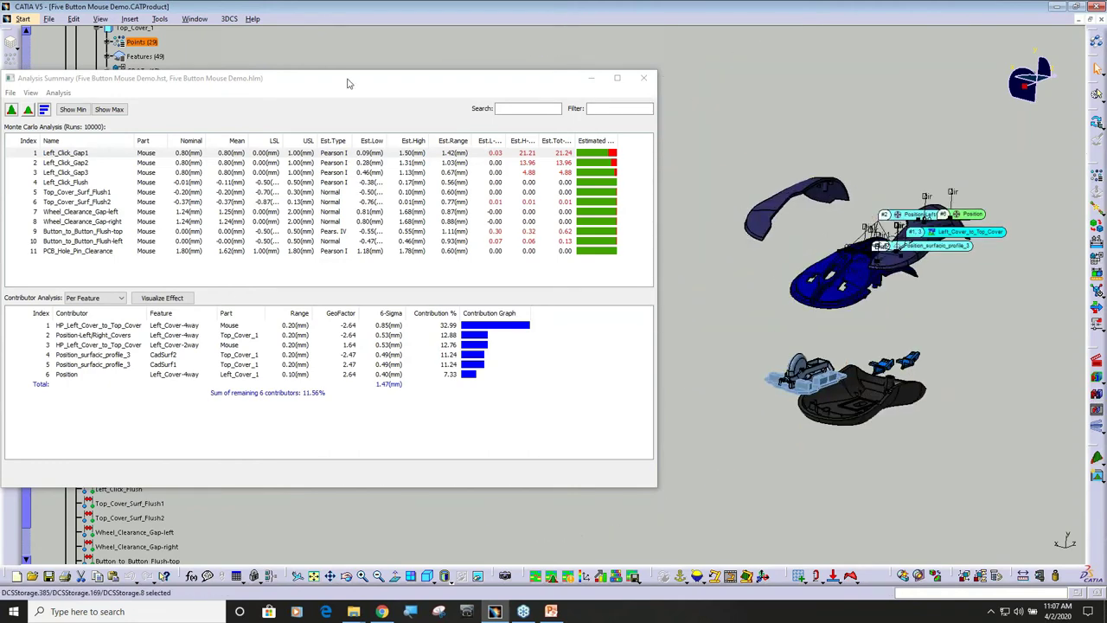
pyautogui.moveTo(345, 82); pyautogui.dragTo(378, 70)
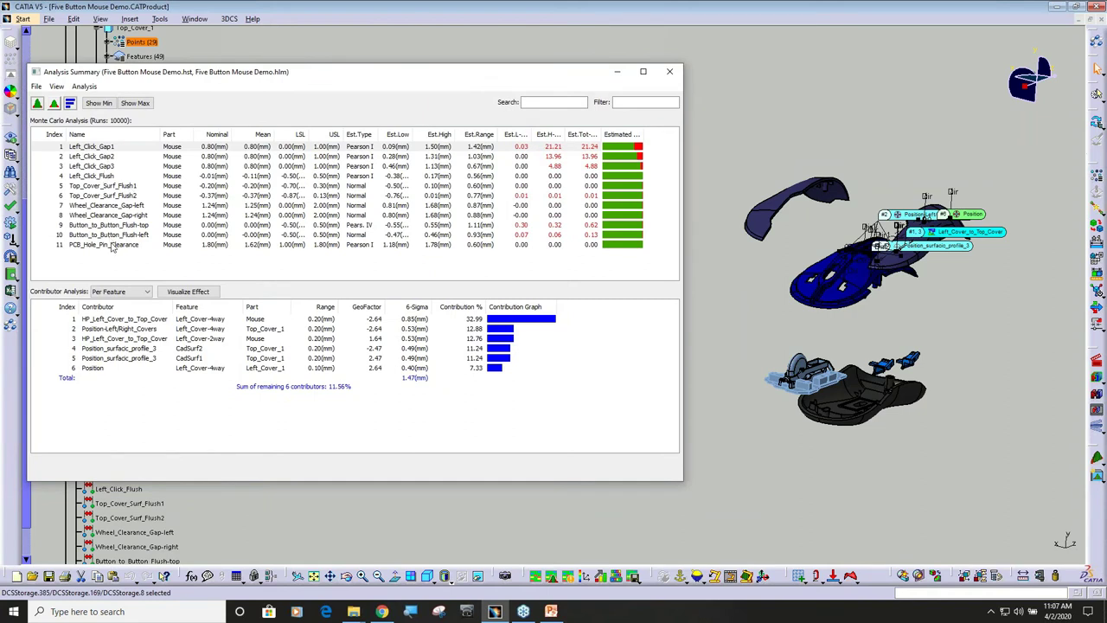
pyautogui.click(78, 157)
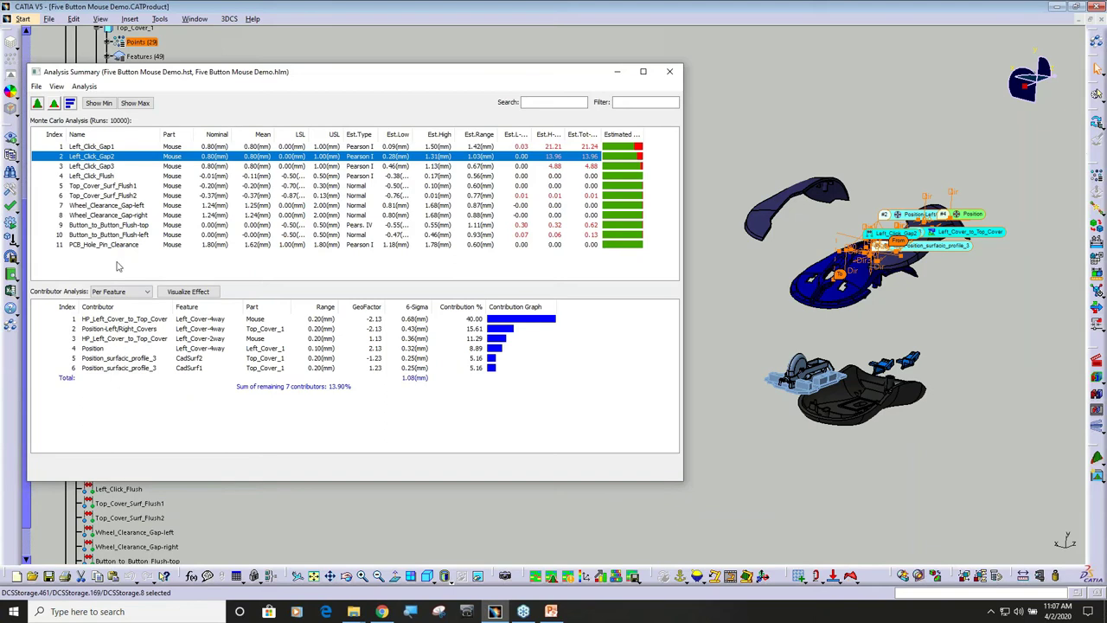
pyautogui.click(100, 167)
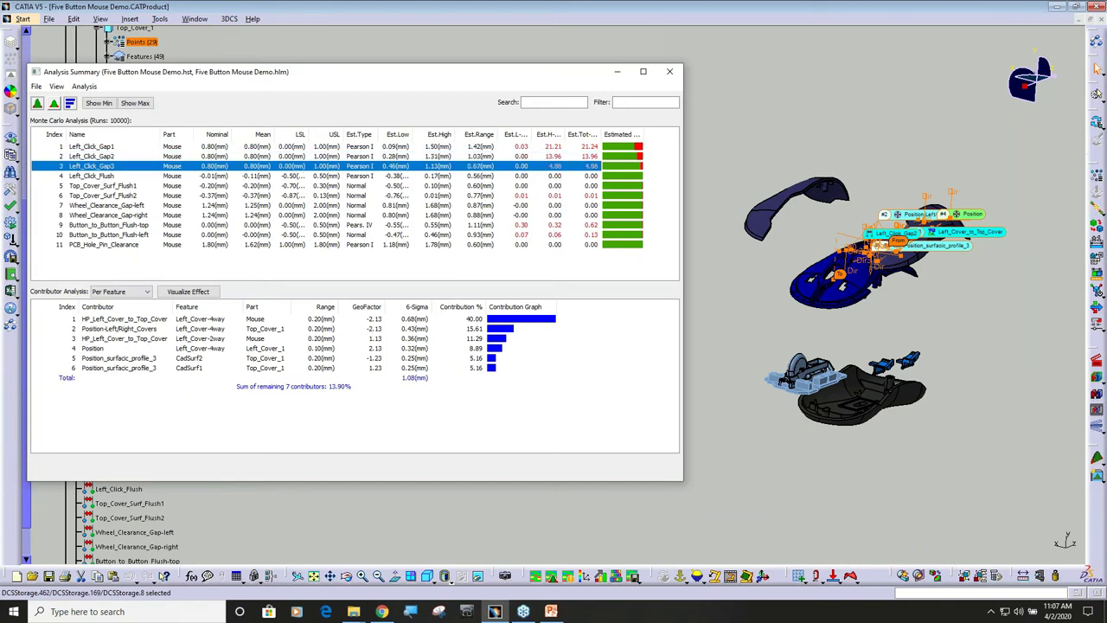
pyautogui.click(103, 177)
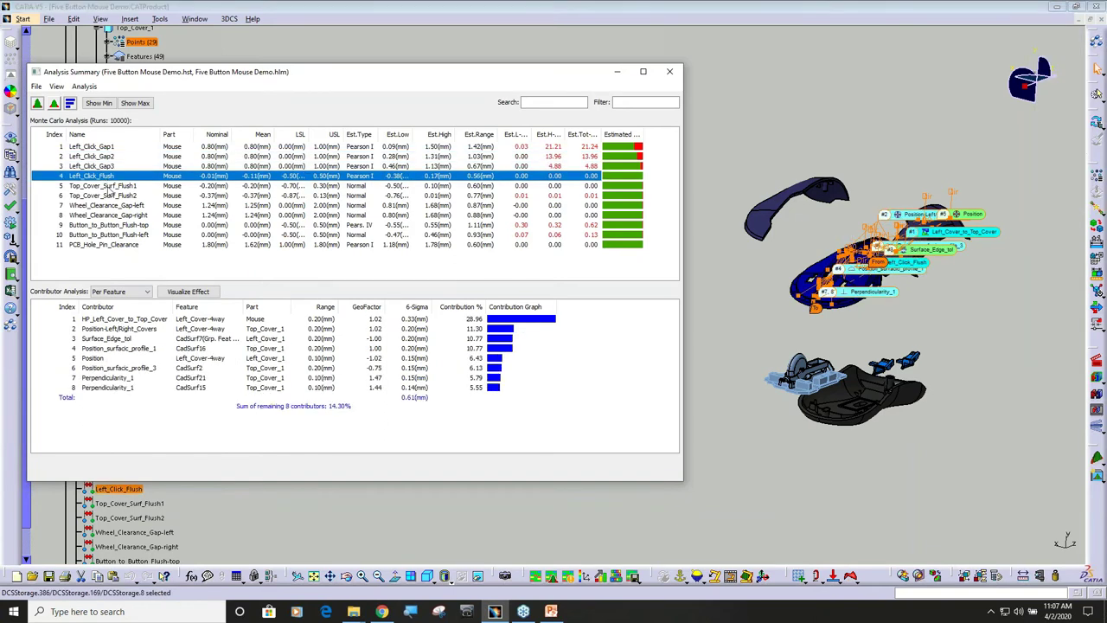
pyautogui.click(108, 186)
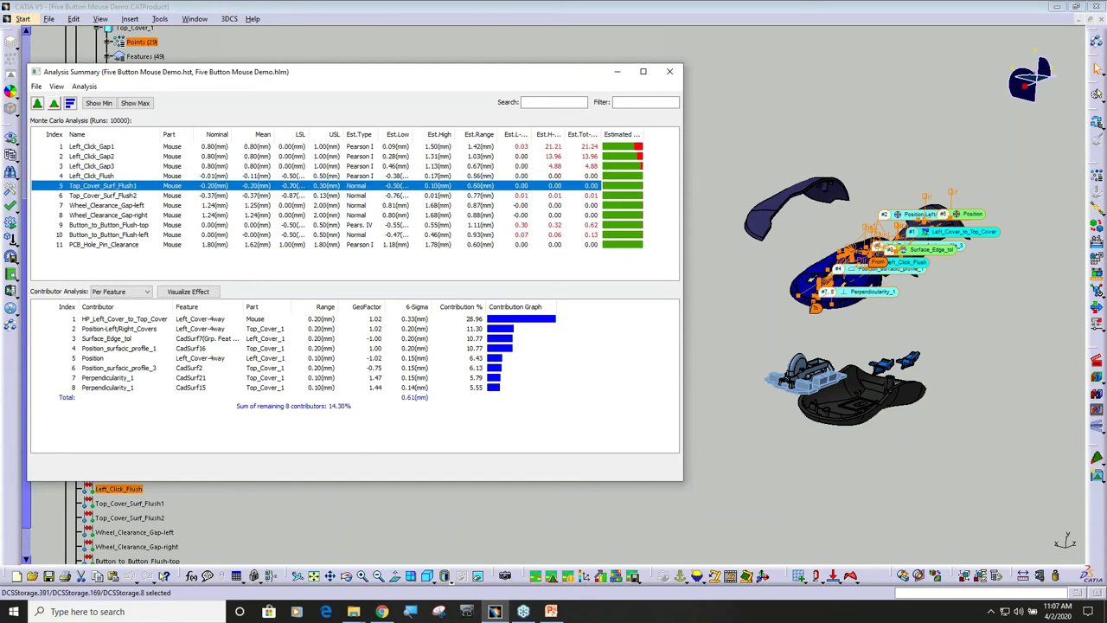
pyautogui.click(112, 197)
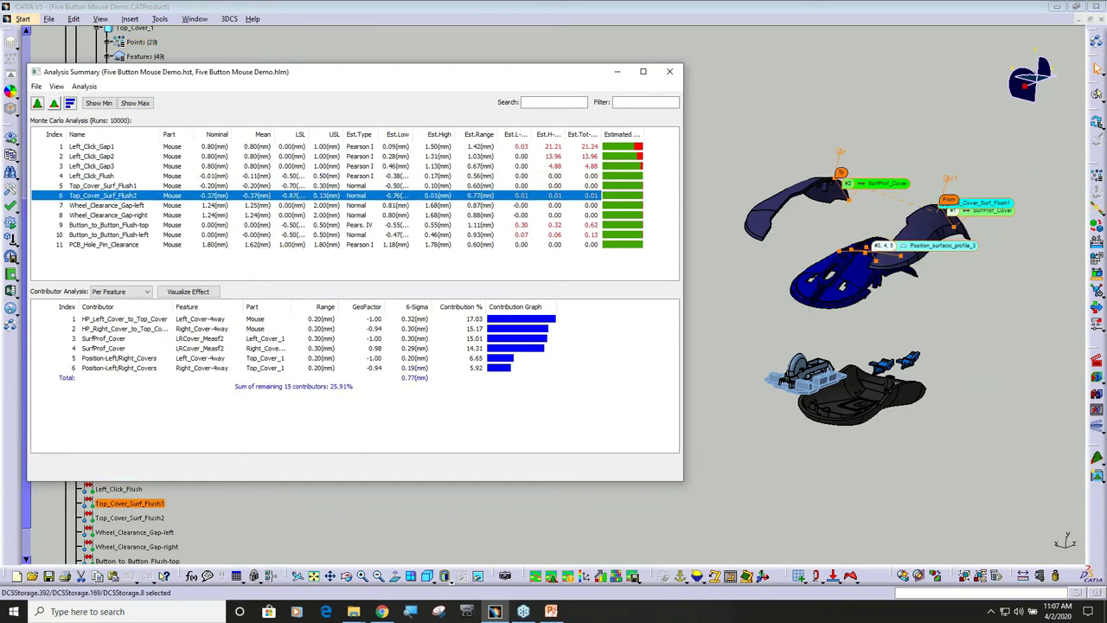
pyautogui.click(107, 147)
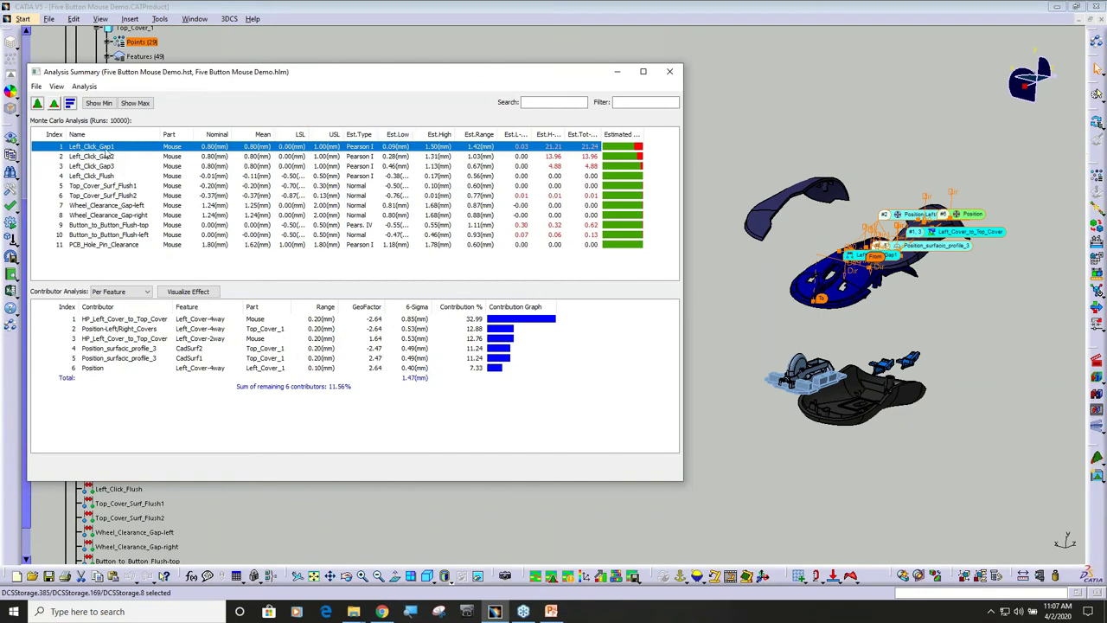
pyautogui.doubleClick(91, 147)
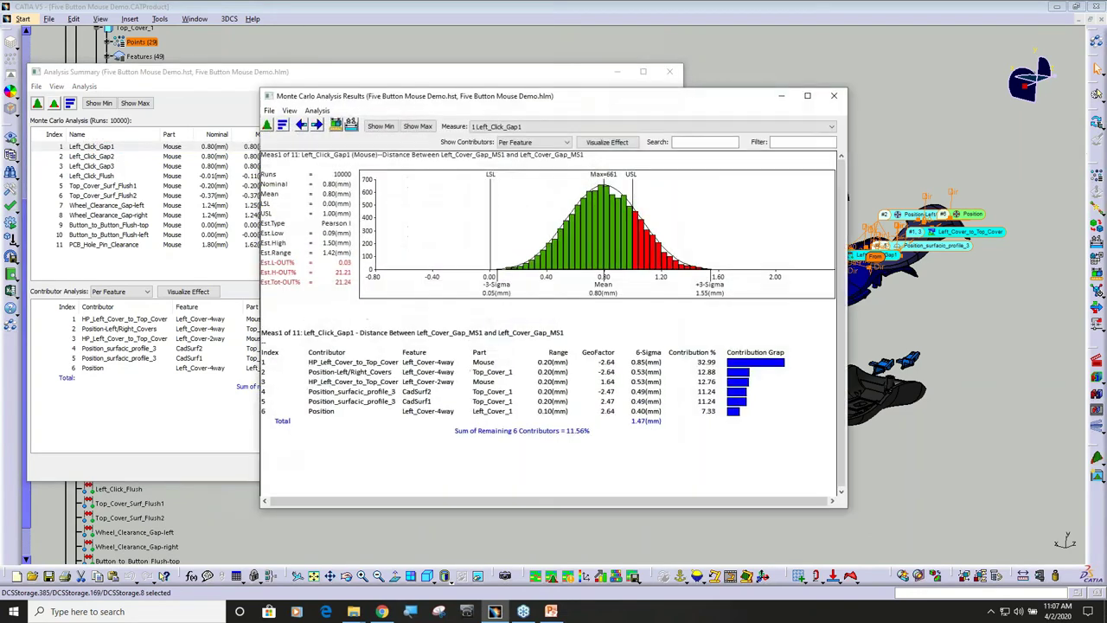
# - Close the Left_Click_Gap1 histogram window and pan the exploded parts into view
pyautogui.click(832, 96)
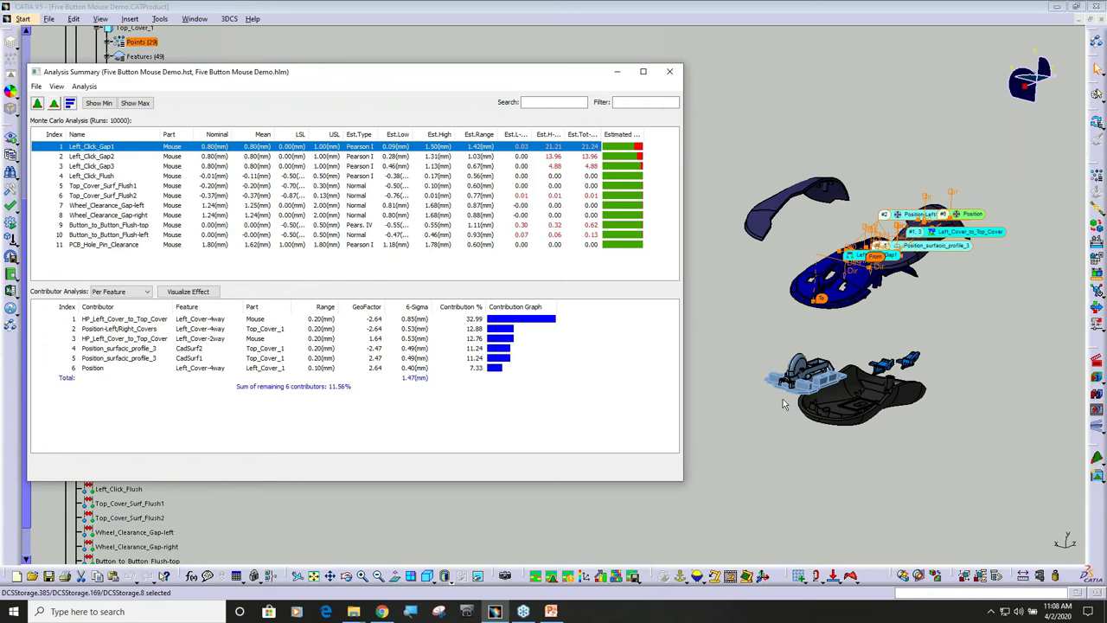
pyautogui.moveTo(824, 383); pyautogui.dragTo(778, 427, button='middle')
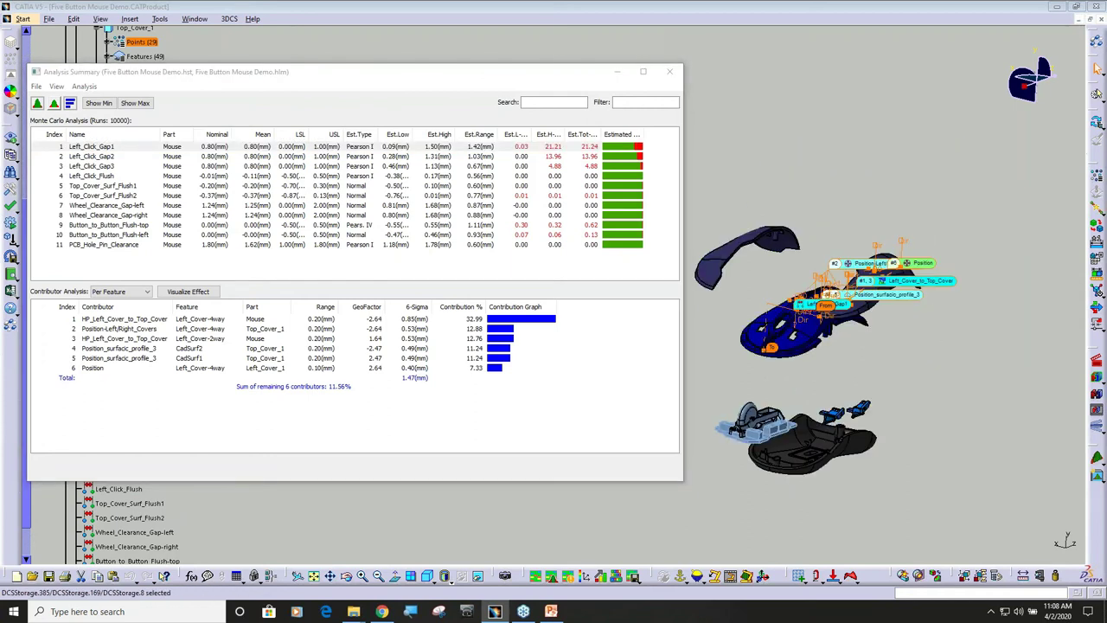
# - Highlight HP_Left_Cover_to_Top_Cover, Position-Left/Right_Covers and Position_surfacic_profile_3 contributors on the model
pyautogui.click(102, 319)
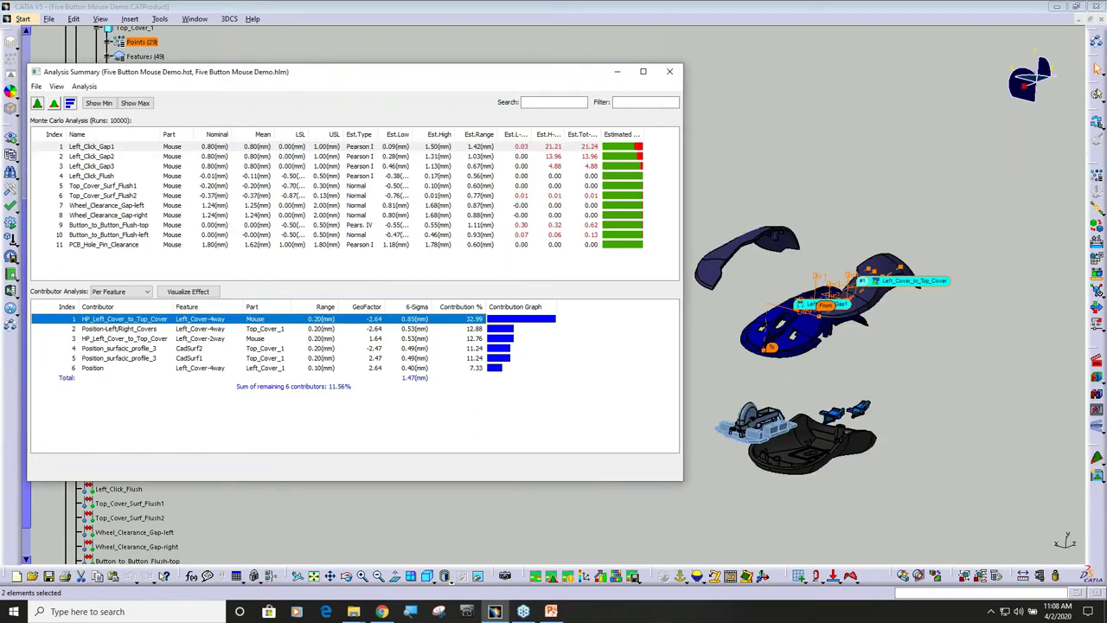
pyautogui.click(109, 329)
pyautogui.click(111, 341)
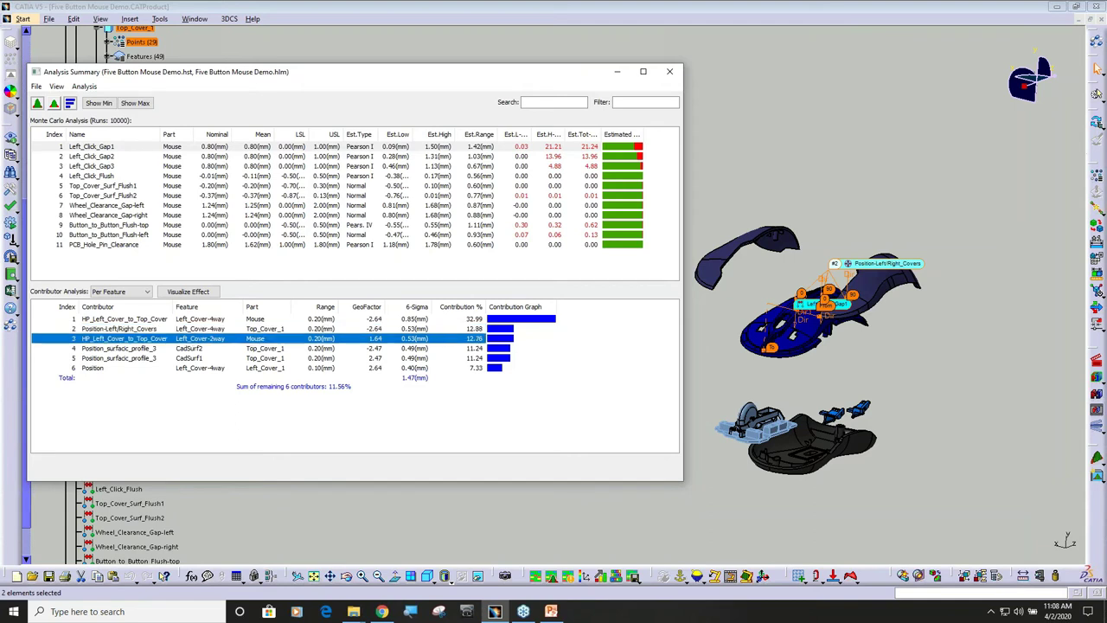
pyautogui.click(116, 350)
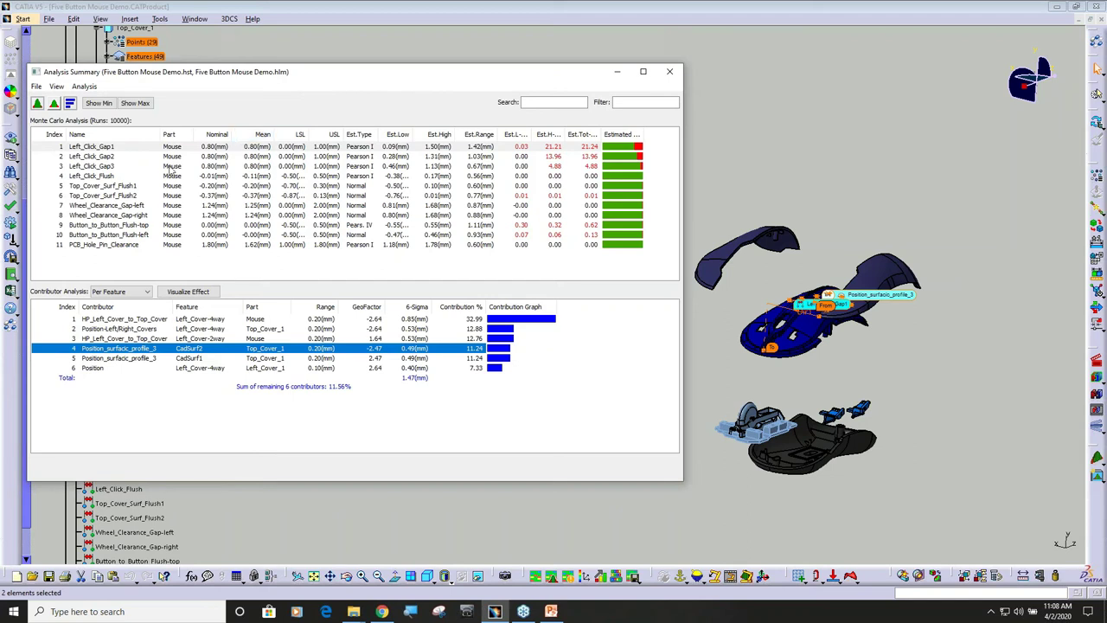
# - Show Left_Click_Gap1 on the model, collapse the parts together and zoom in
pyautogui.click(103, 147)
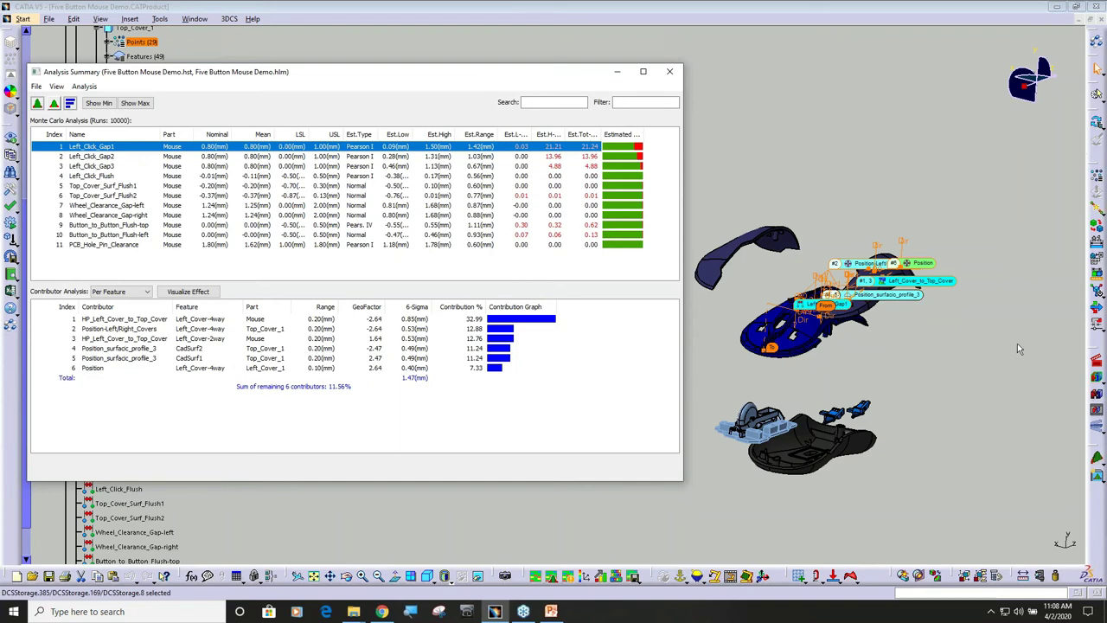
pyautogui.click(929, 447)
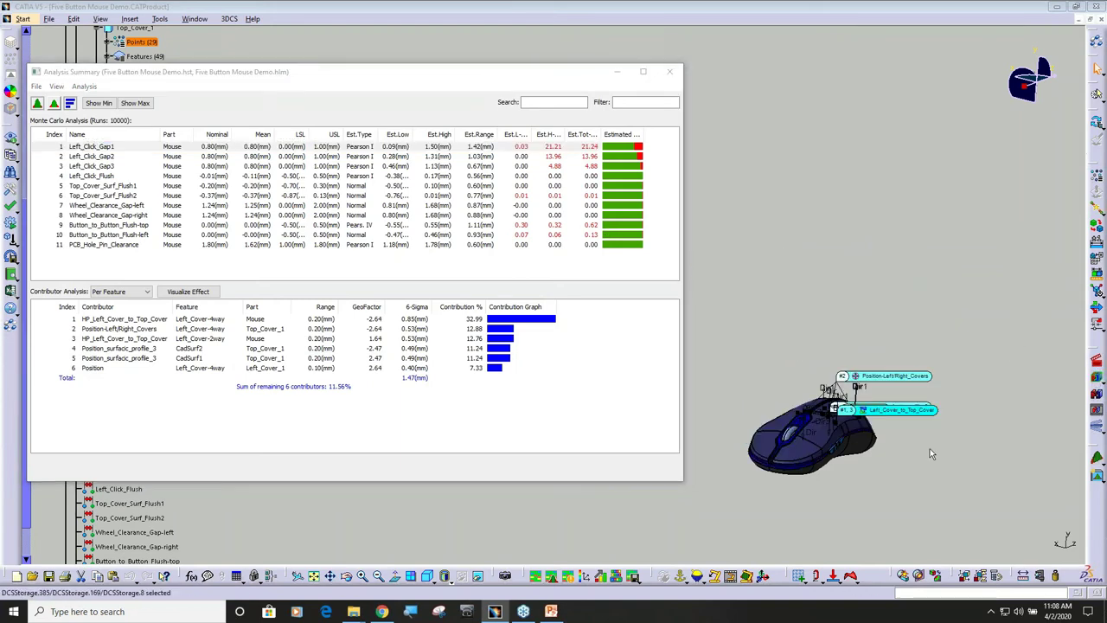
pyautogui.moveTo(929, 448); pyautogui.dragTo(743, 268, button='middle')
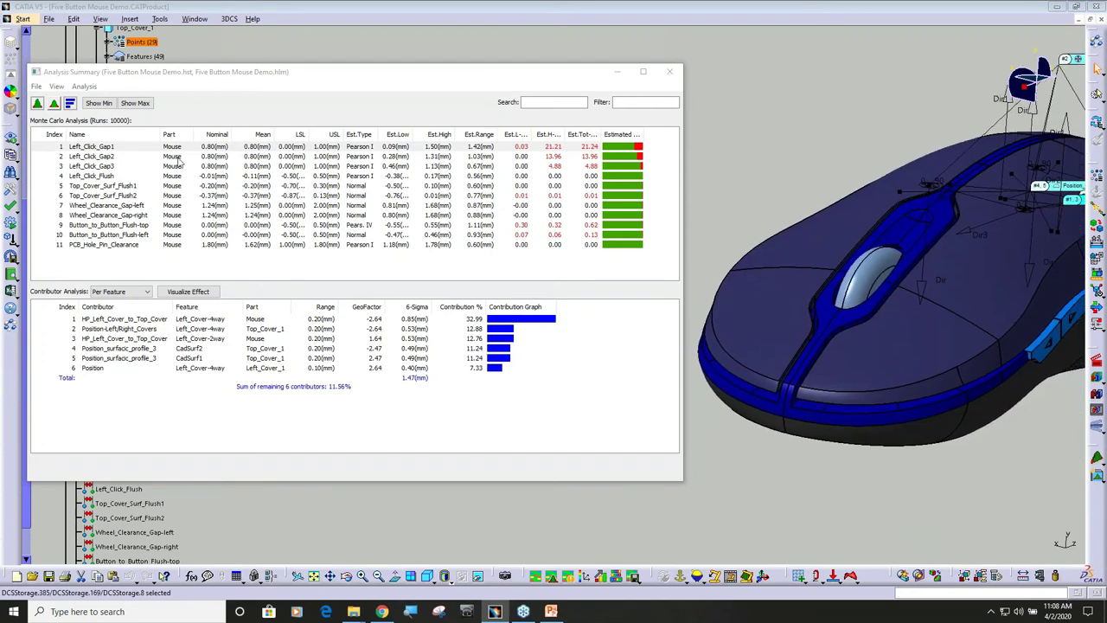
# - Browse Left_Click_Gap3's and another gap's contributors, then return to Left_Click_Gap1
pyautogui.click(111, 156)
pyautogui.press('Down')
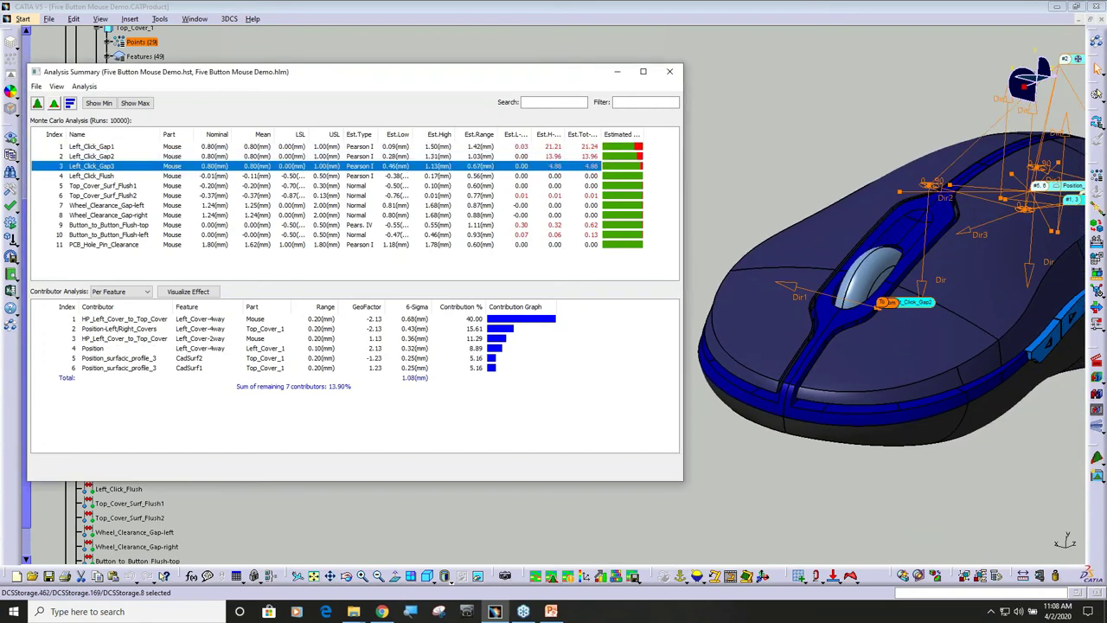
pyautogui.click(102, 146)
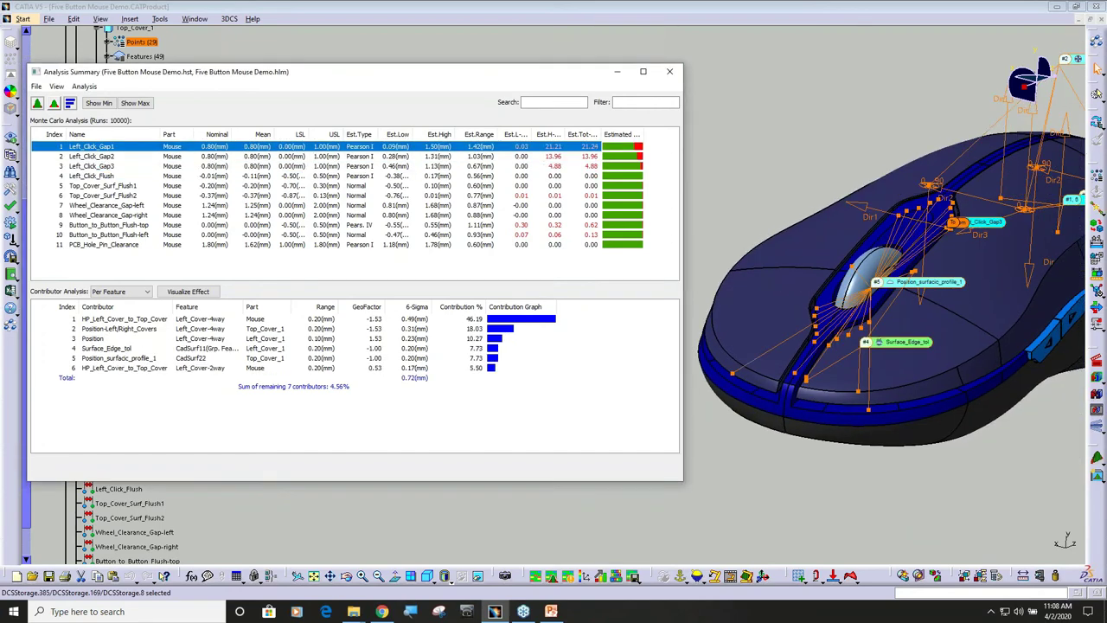
# - Toggle the mouse between maximum and minimum deviation, ending on maximum
pyautogui.click(134, 104)
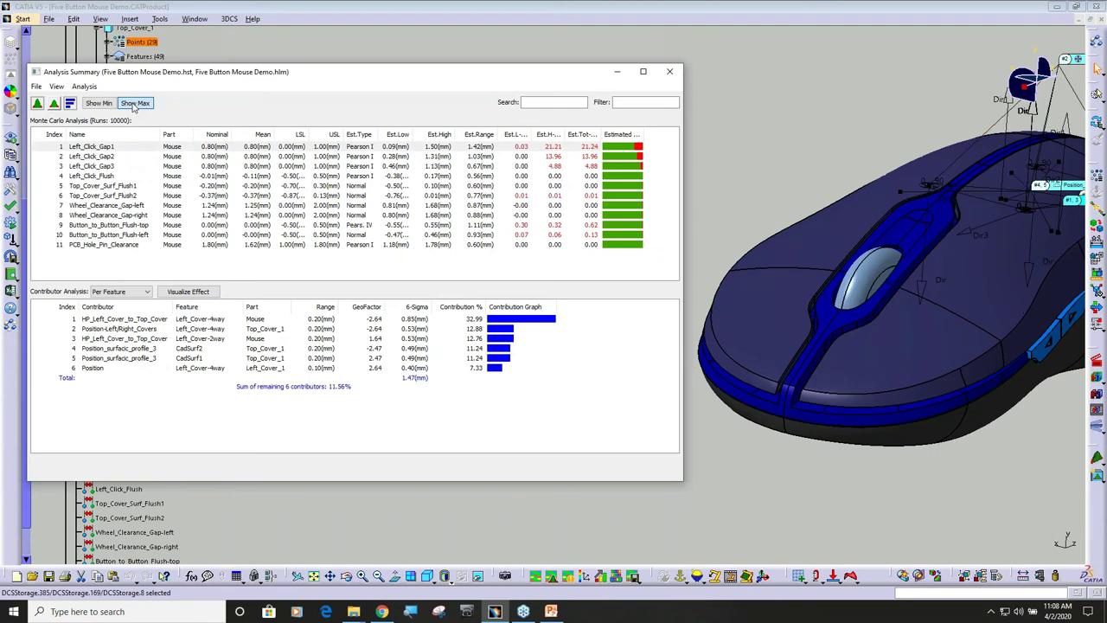
pyautogui.click(99, 104)
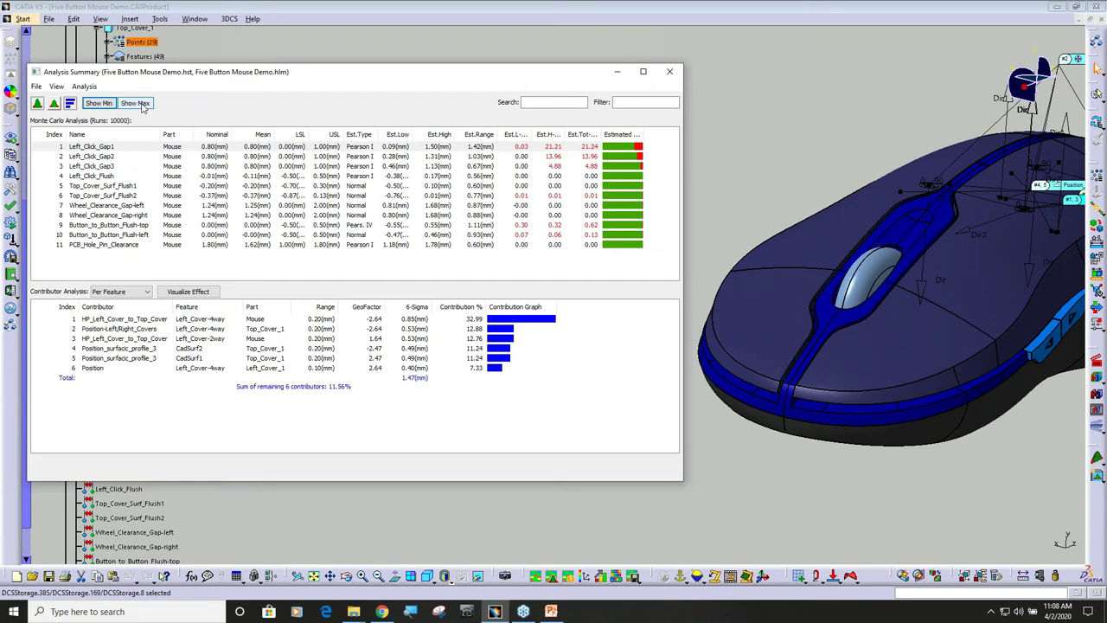
pyautogui.click(142, 103)
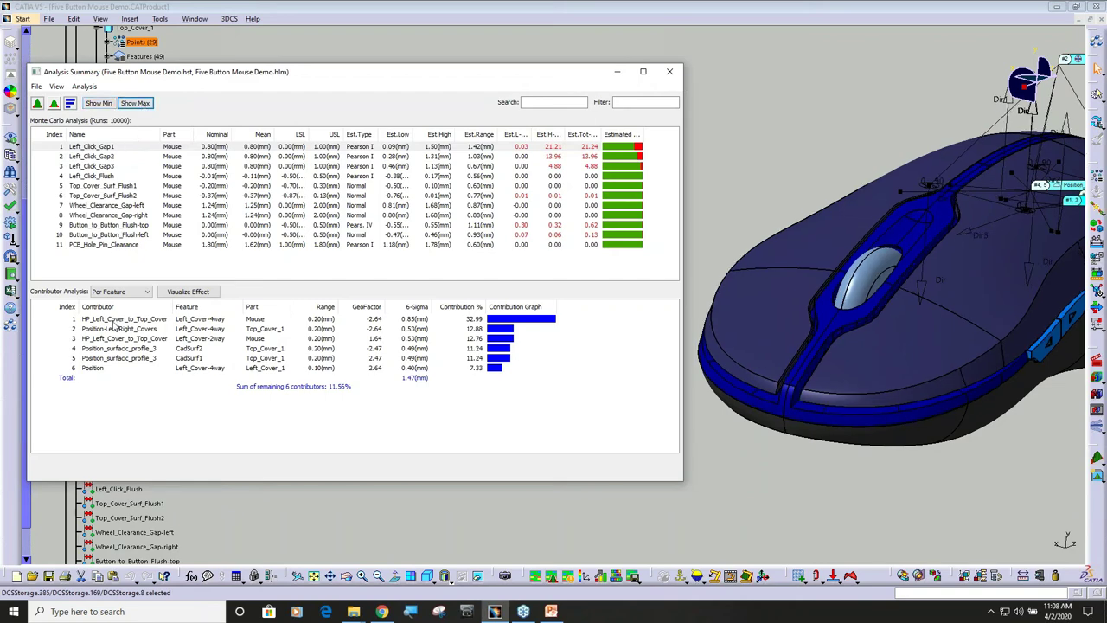
pyautogui.click(182, 294)
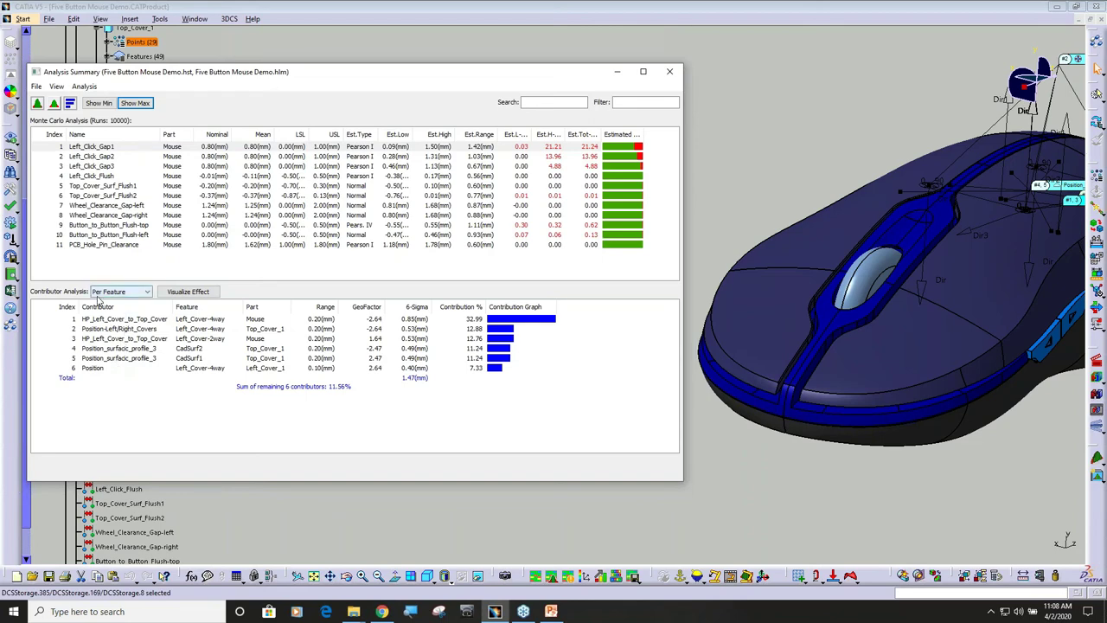
# - Highlight the CadSurf2 and CadSurf1 profile contributors per feature, then regroup contributors Per Tolerance
pyautogui.click(147, 295)
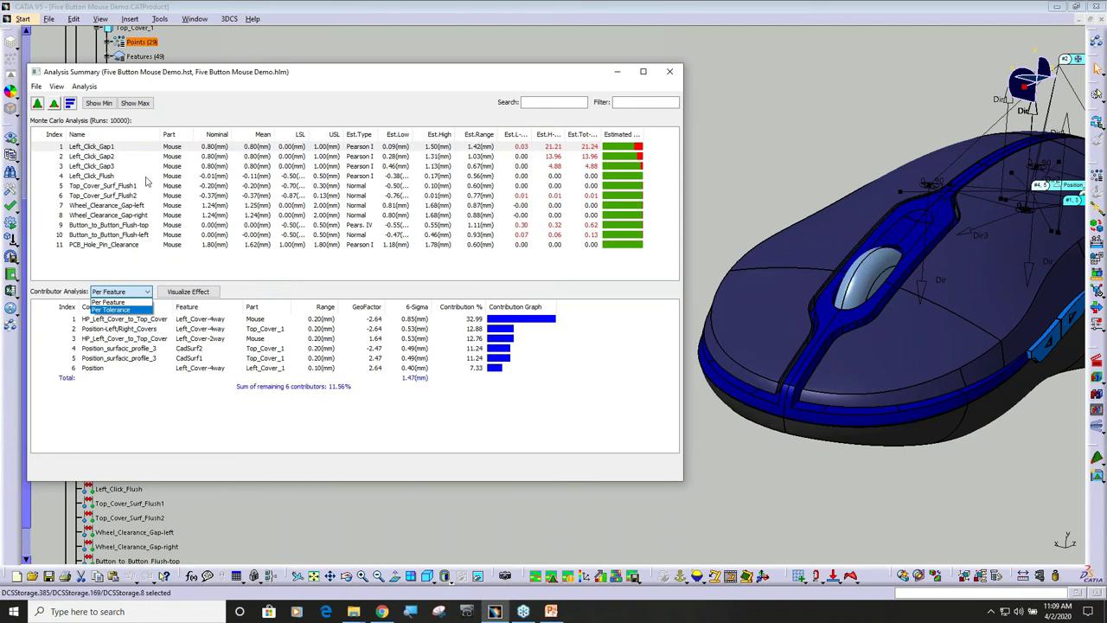
pyautogui.click(110, 301)
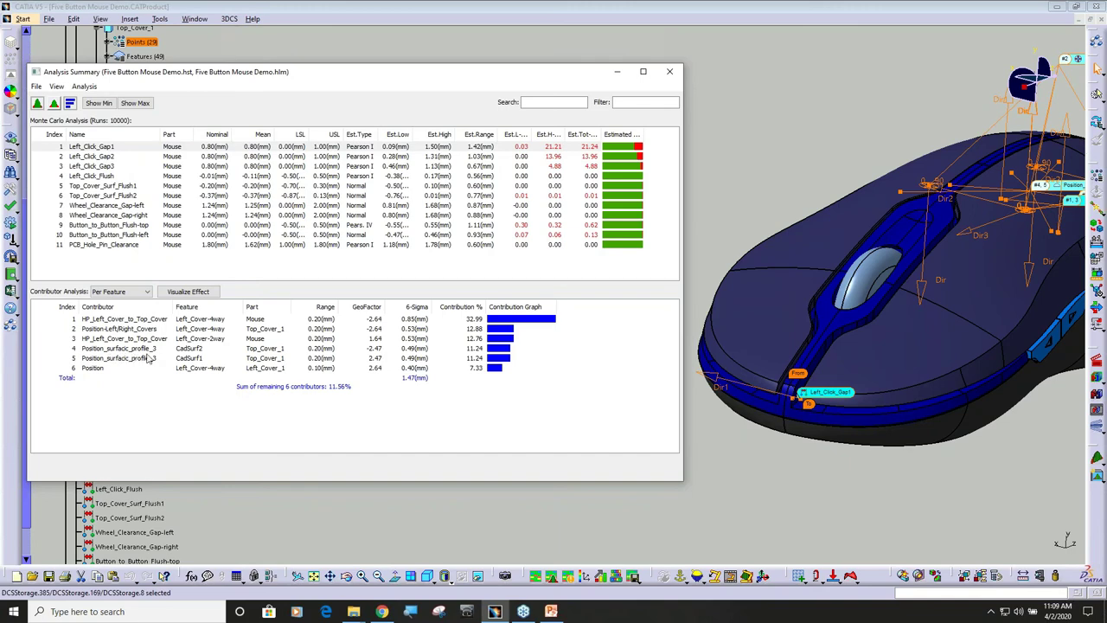
pyautogui.click(199, 349)
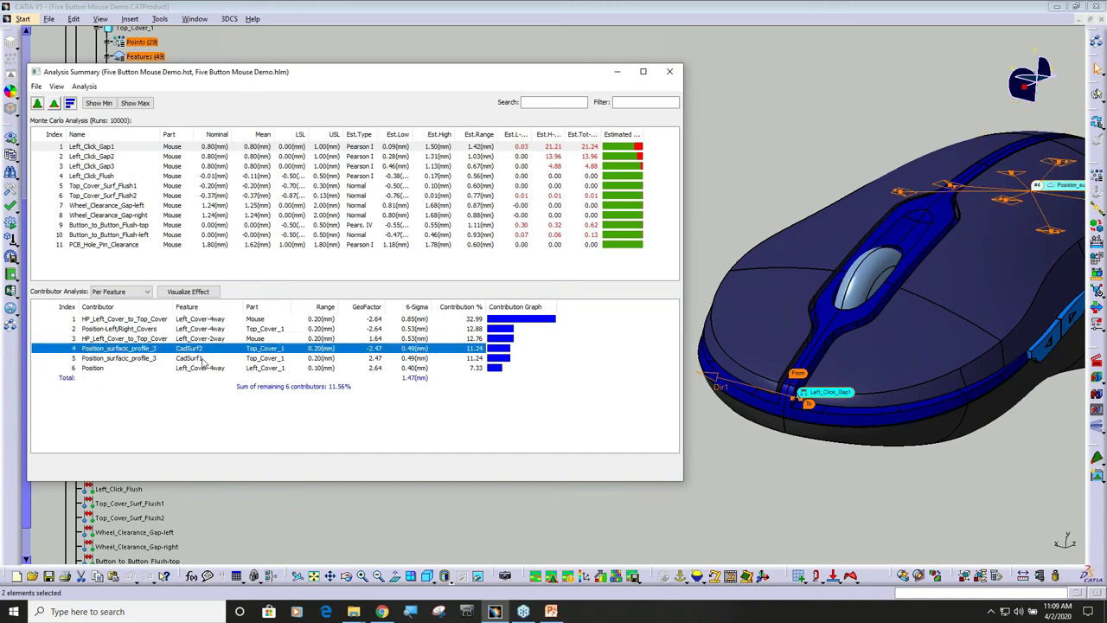
pyautogui.click(201, 359)
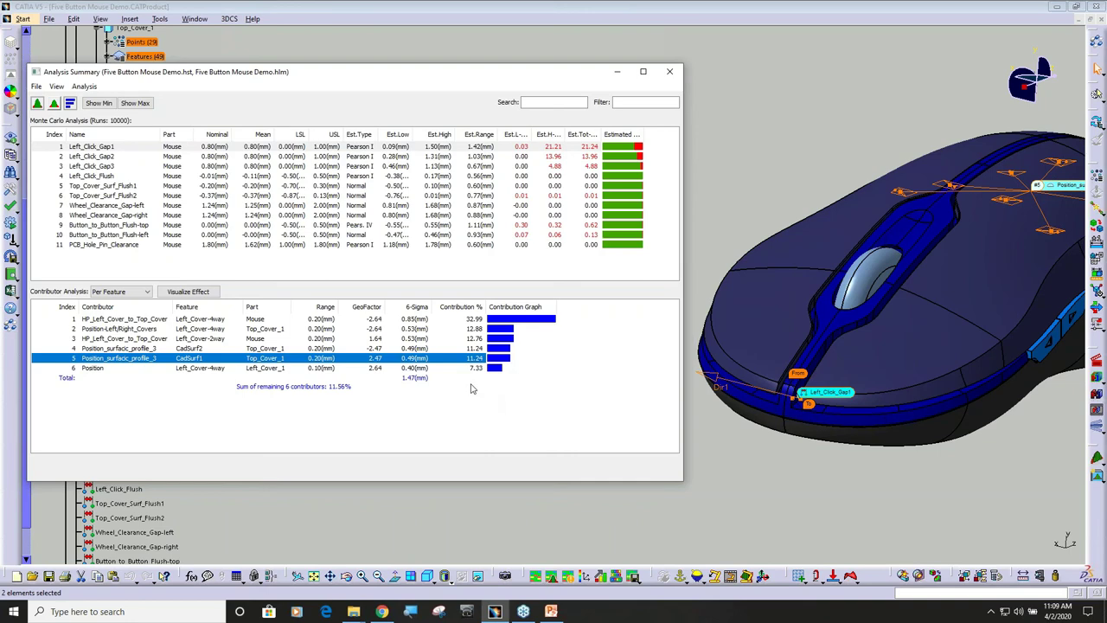
pyautogui.click(149, 294)
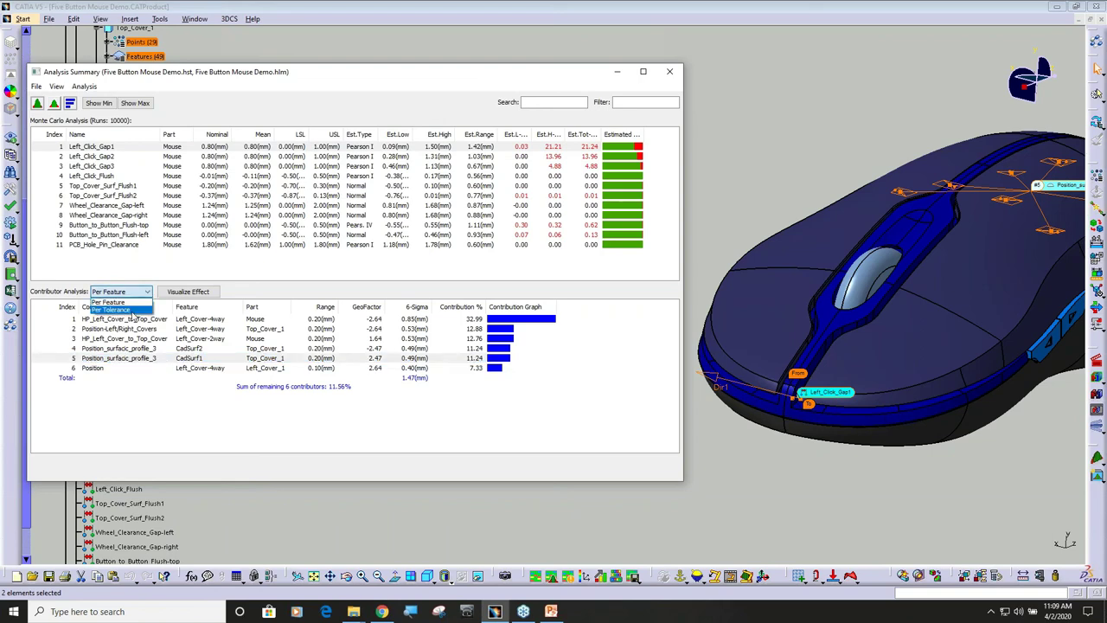
pyautogui.click(130, 308)
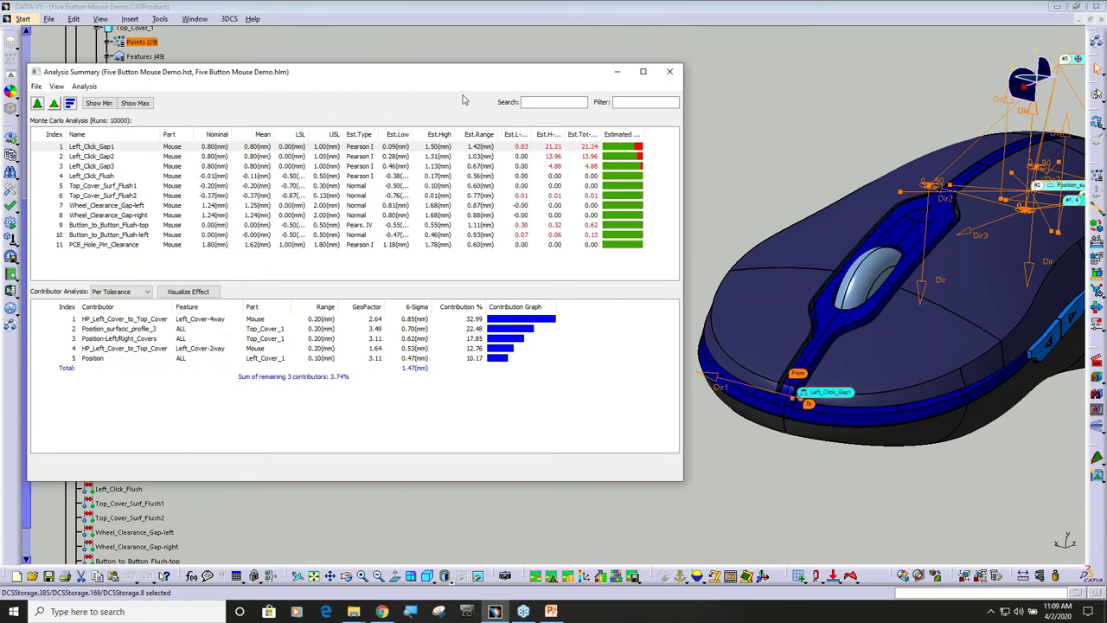
# - Move the Analysis Summary window up and right to see the Per Tolerance contributors for Left_Click_Gap1
pyautogui.moveTo(466, 74); pyautogui.dragTo(536, 54)
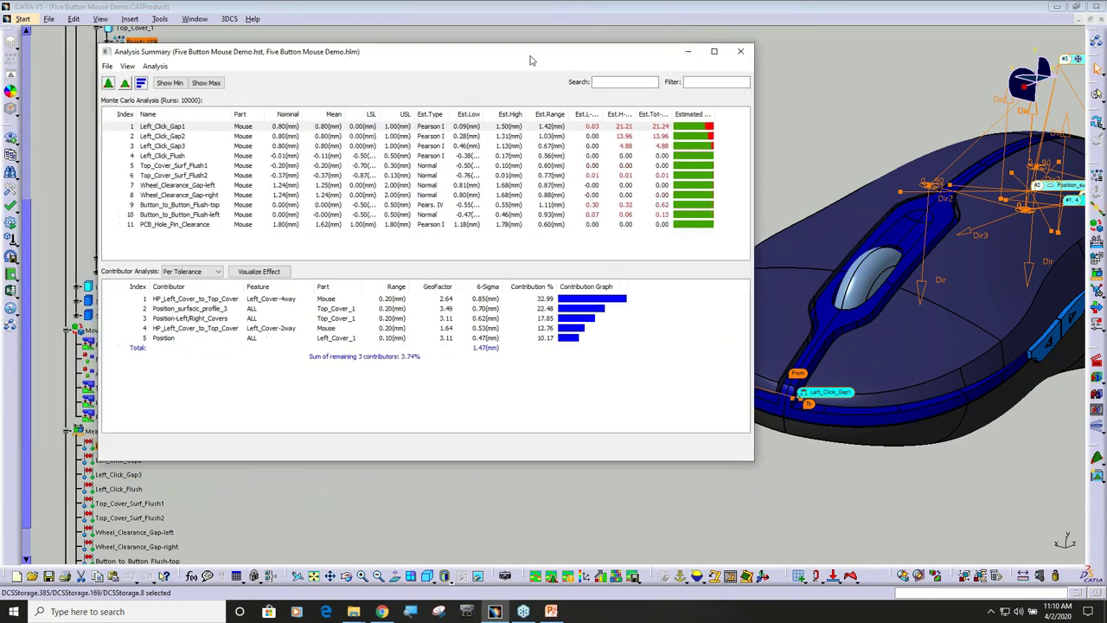
# - Close the Analysis Summary, return to creation mode, and zoom out to fit the exploded mouse
pyautogui.click(741, 53)
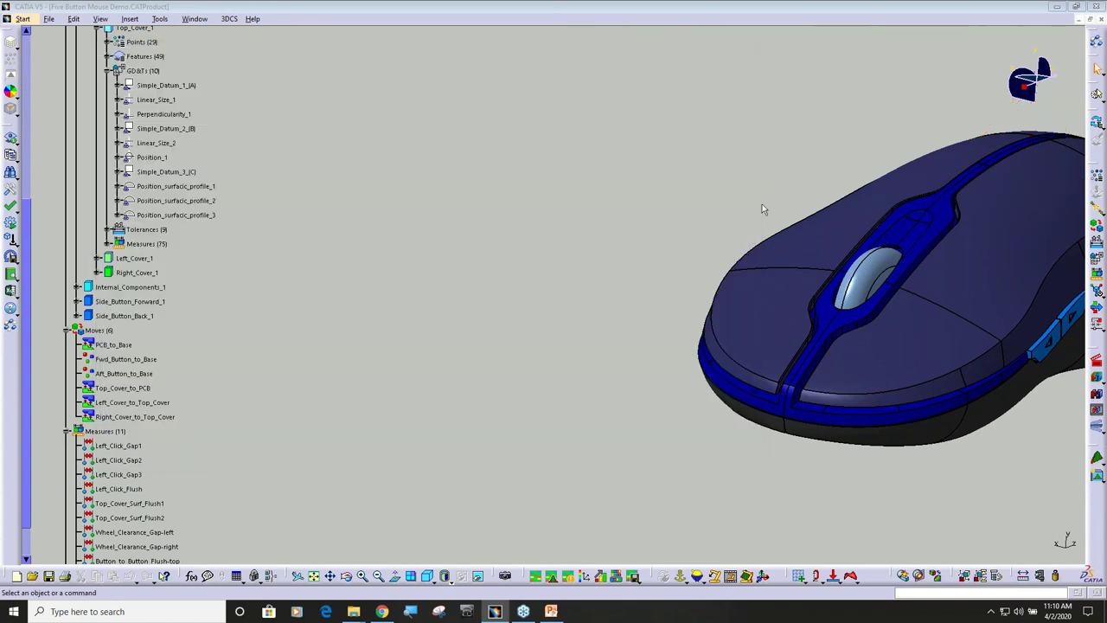
pyautogui.click(1096, 394)
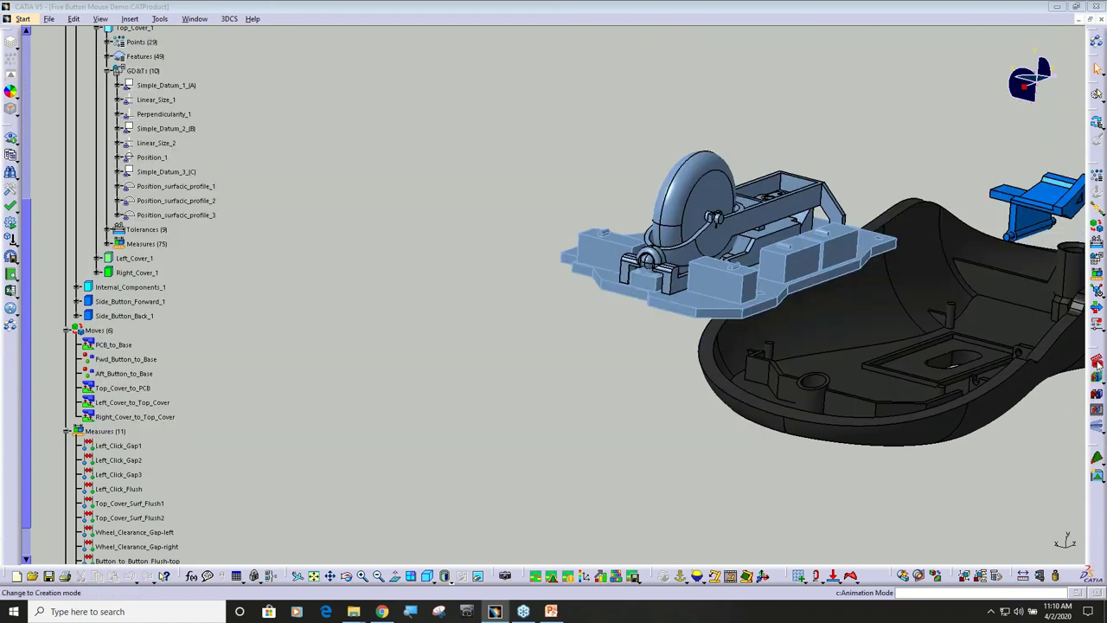
pyautogui.moveTo(575, 289); pyautogui.dragTo(731, 393, button='middle')
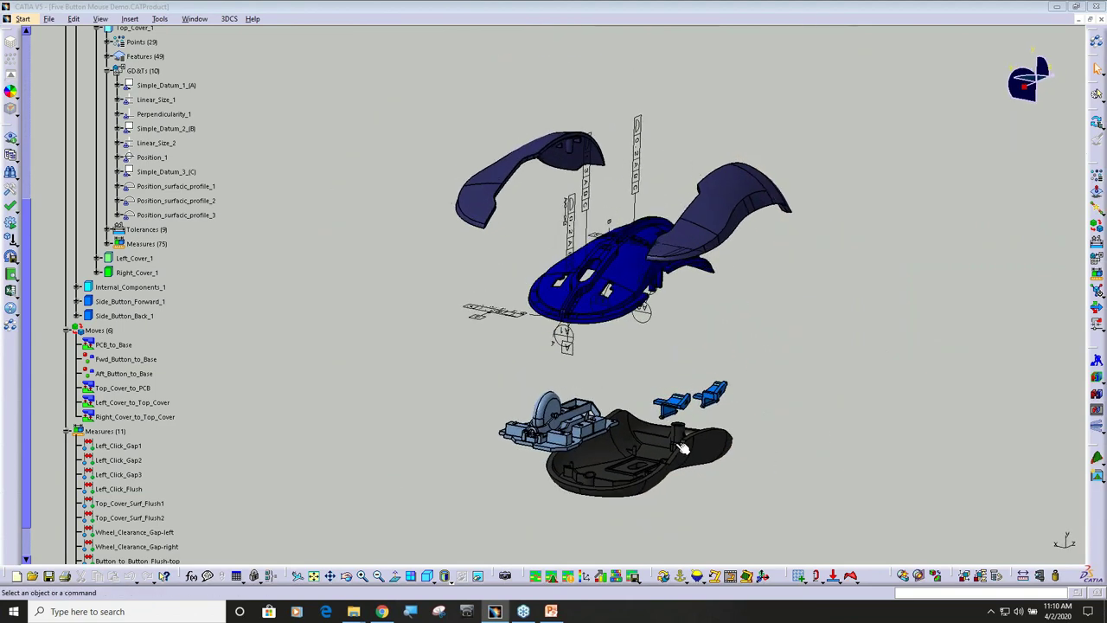